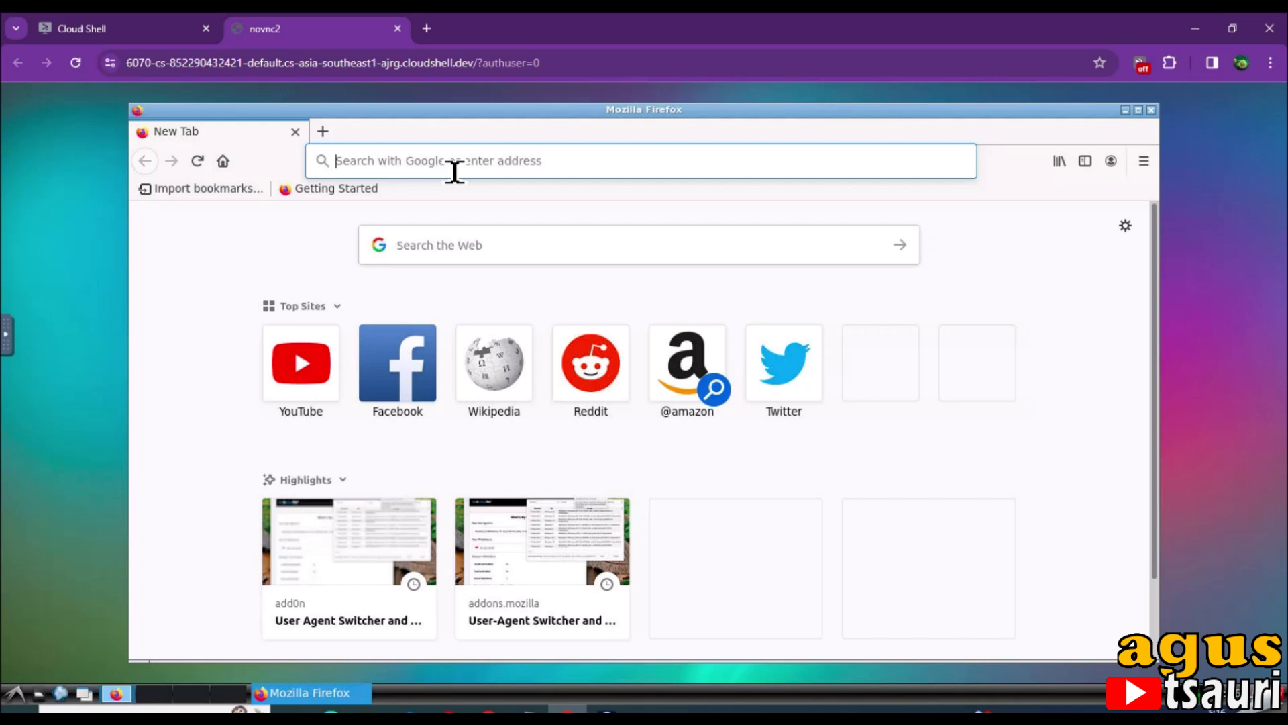
Search Google for 'test speed' and run the speed test: 692.0 Mbps down, 1073.2 Mbps up.
text(test)
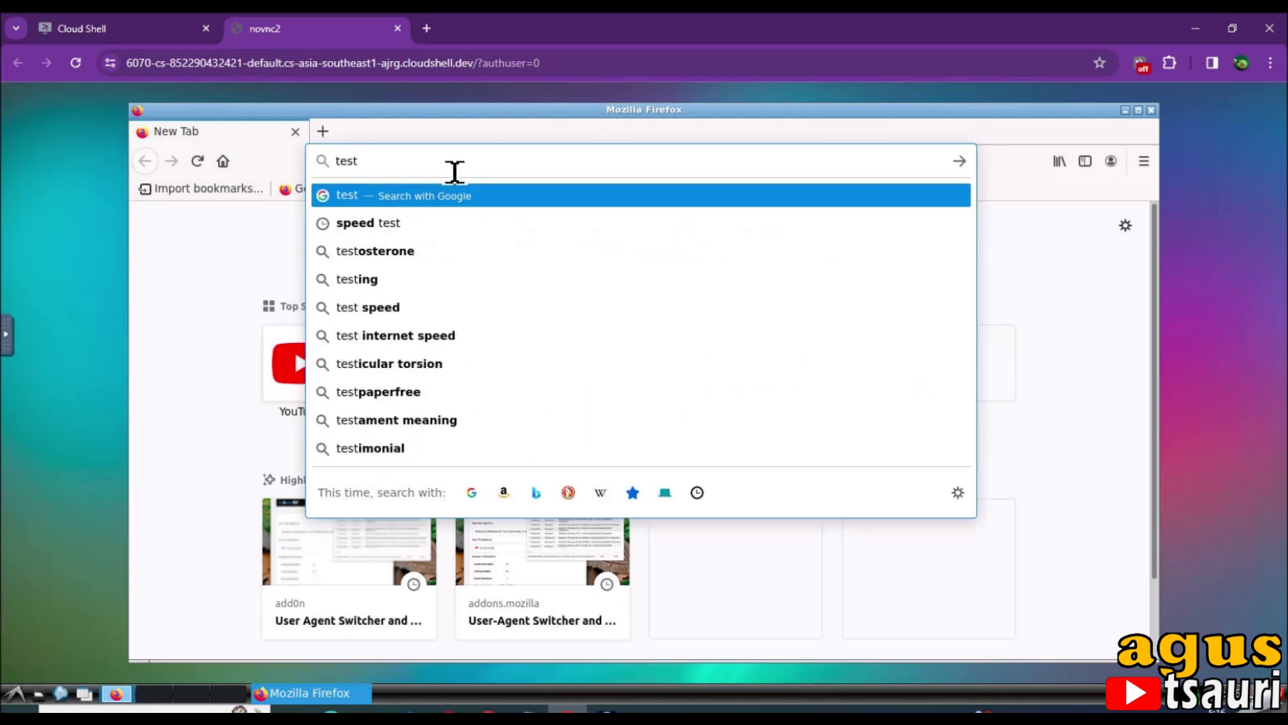
text( speed)
key(Return)
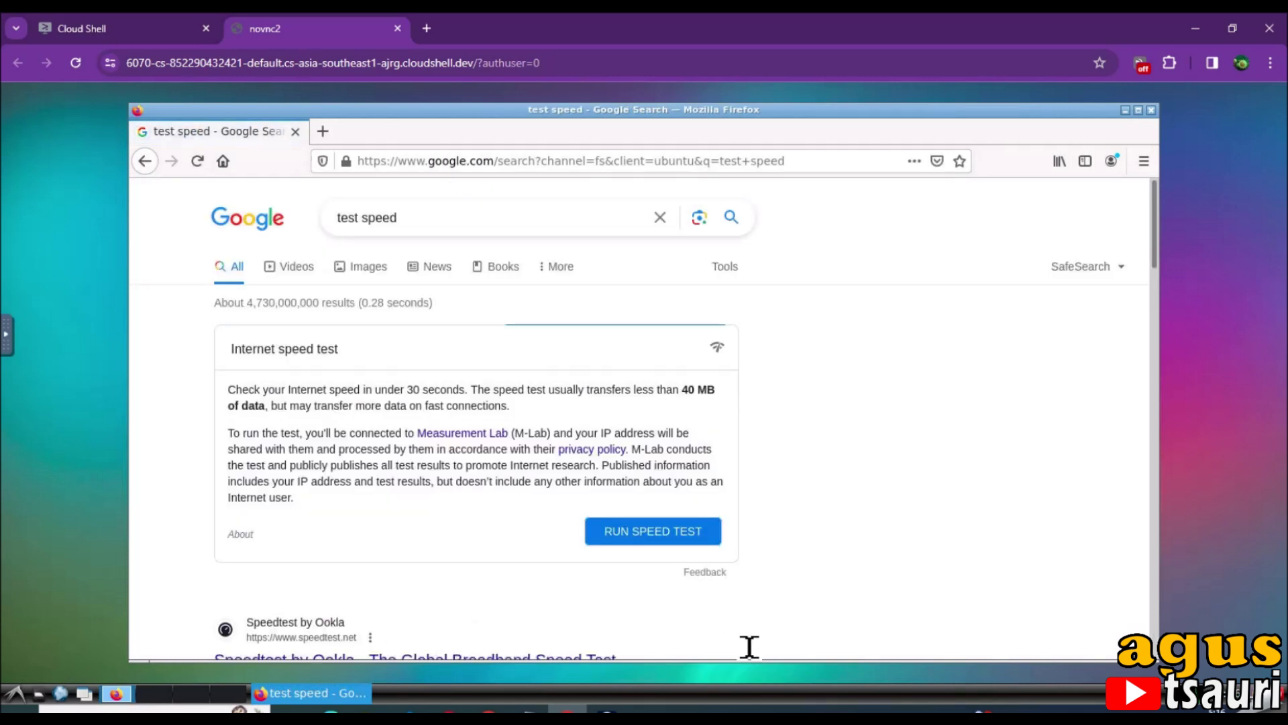
click(639, 539)
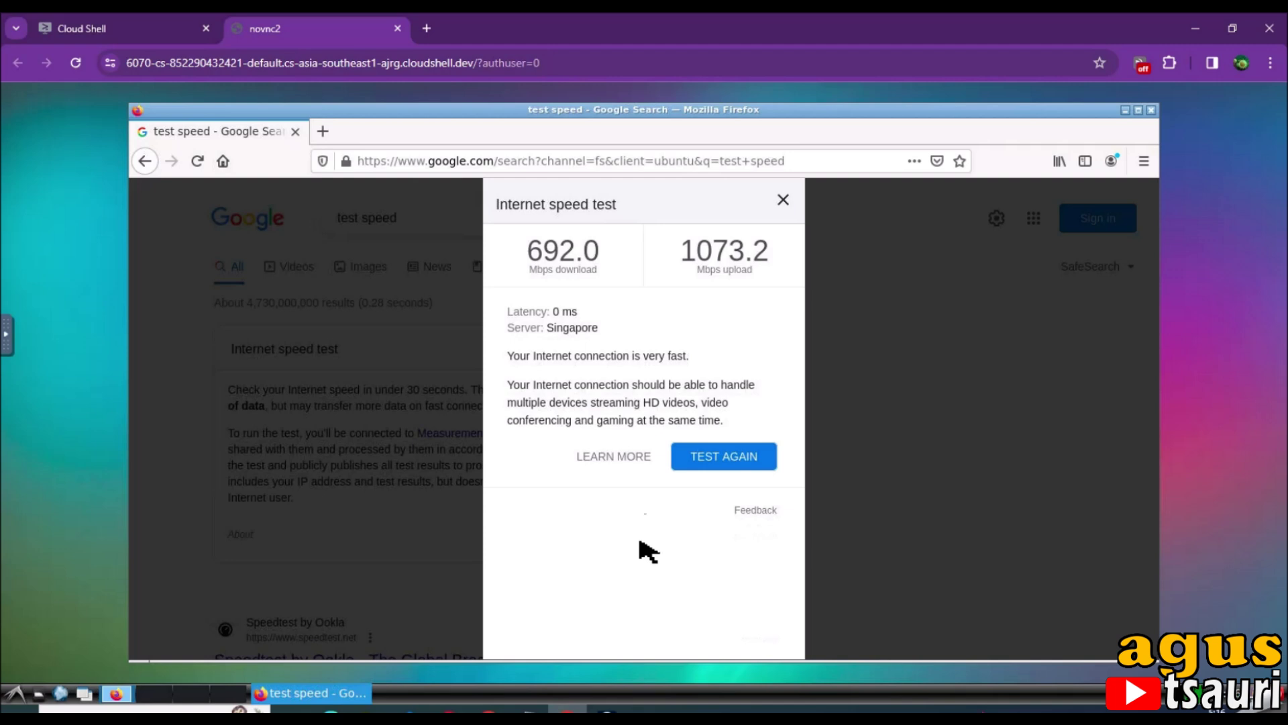
click(783, 199)
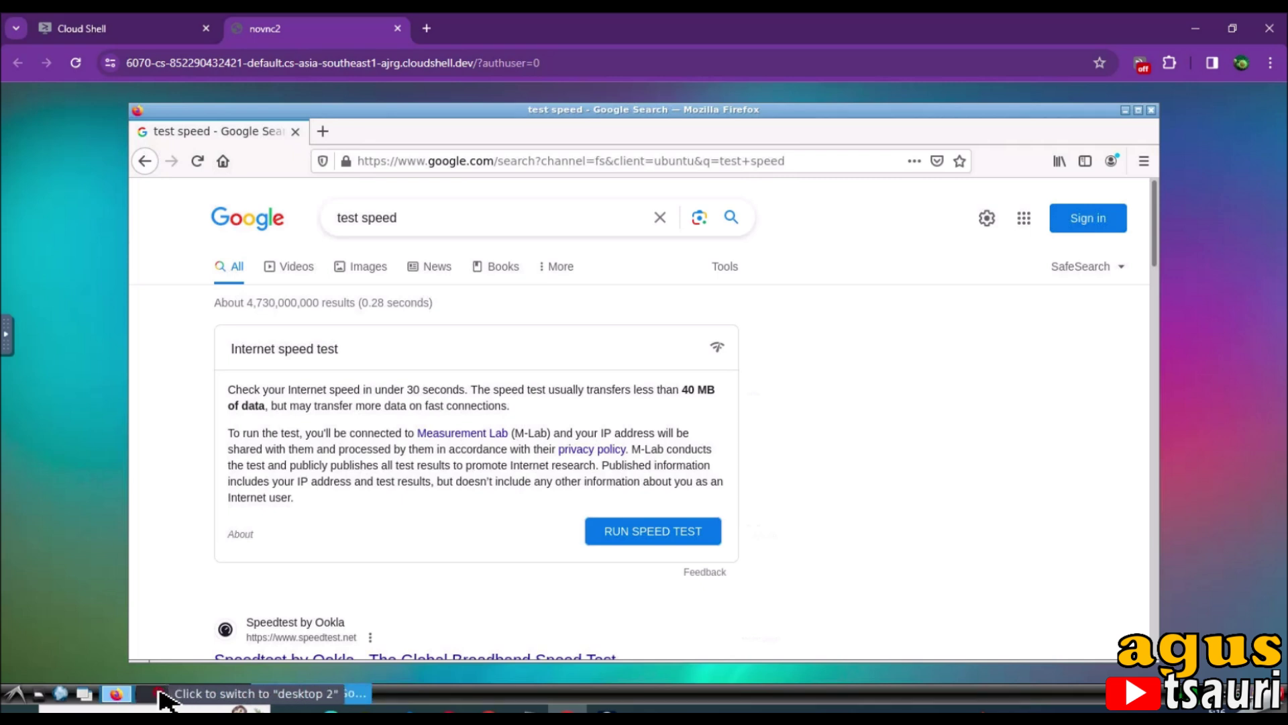
Browse the other virtual desktops, return to the Firefox desktop, and bring up the application menu.
click(161, 694)
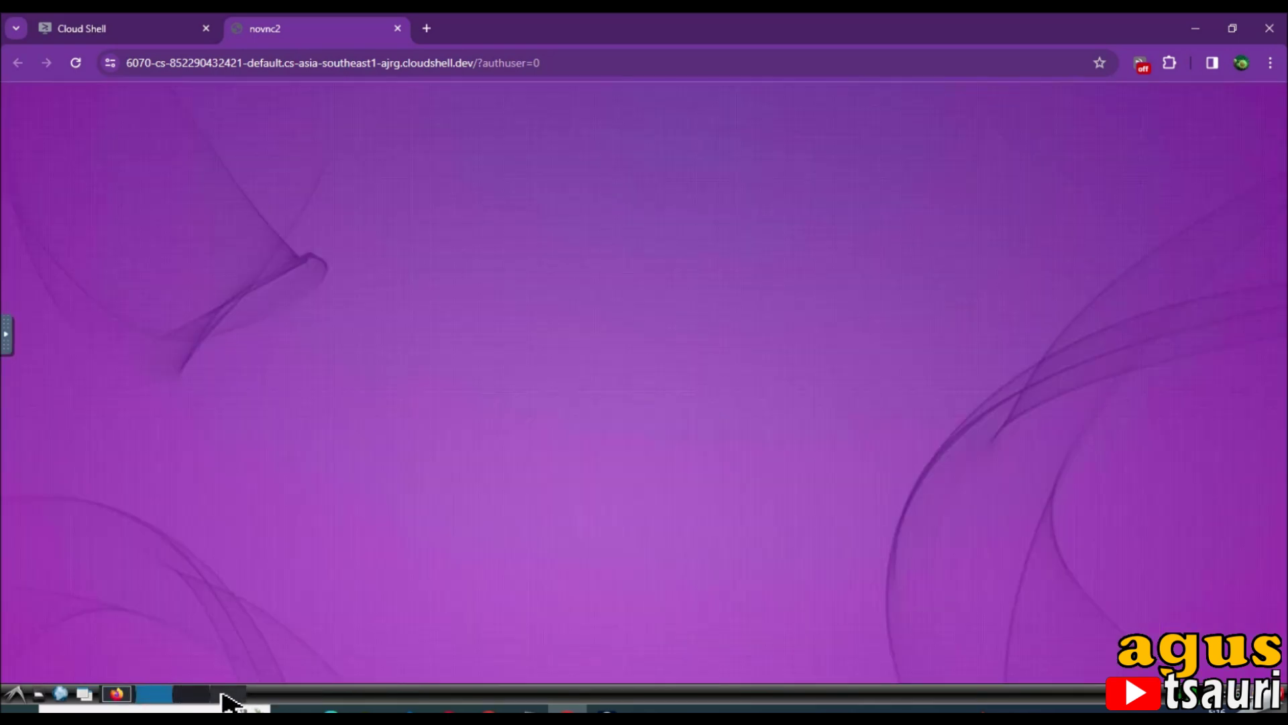
scroll(228, 702, down, 1)
scroll(229, 701, down, 1)
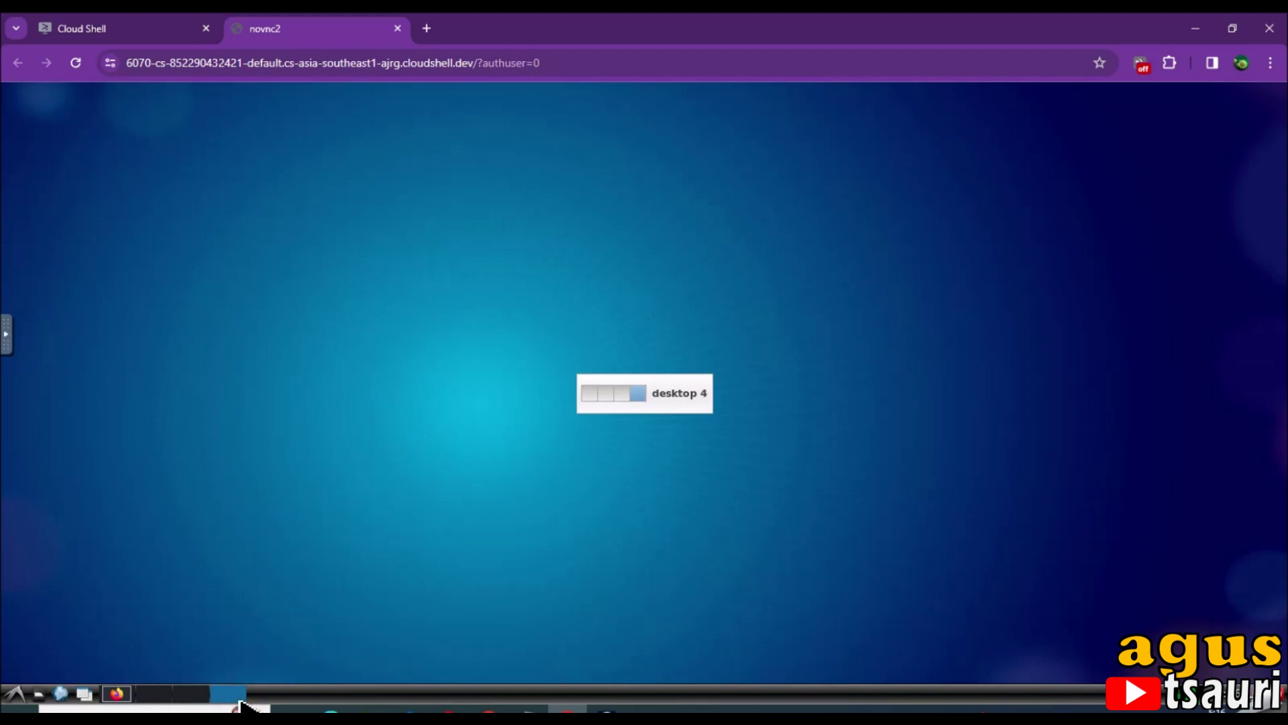
click(118, 694)
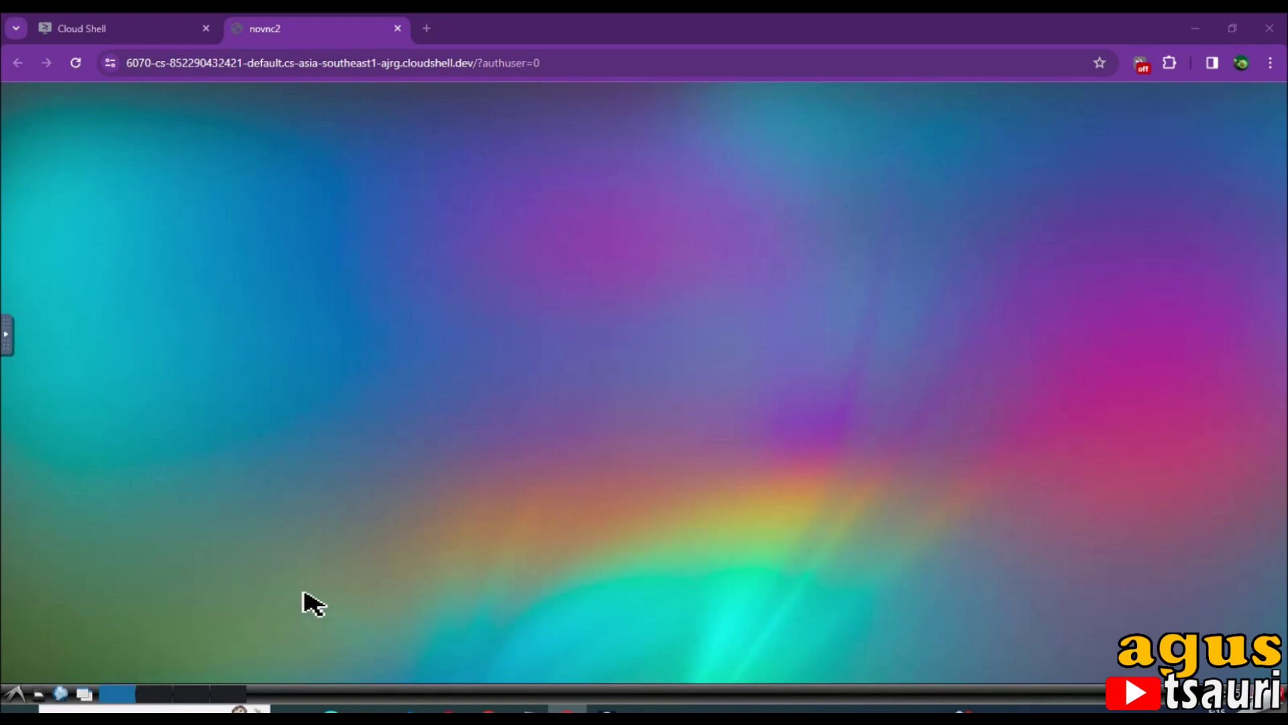
click(11, 695)
mouse_move(45, 546)
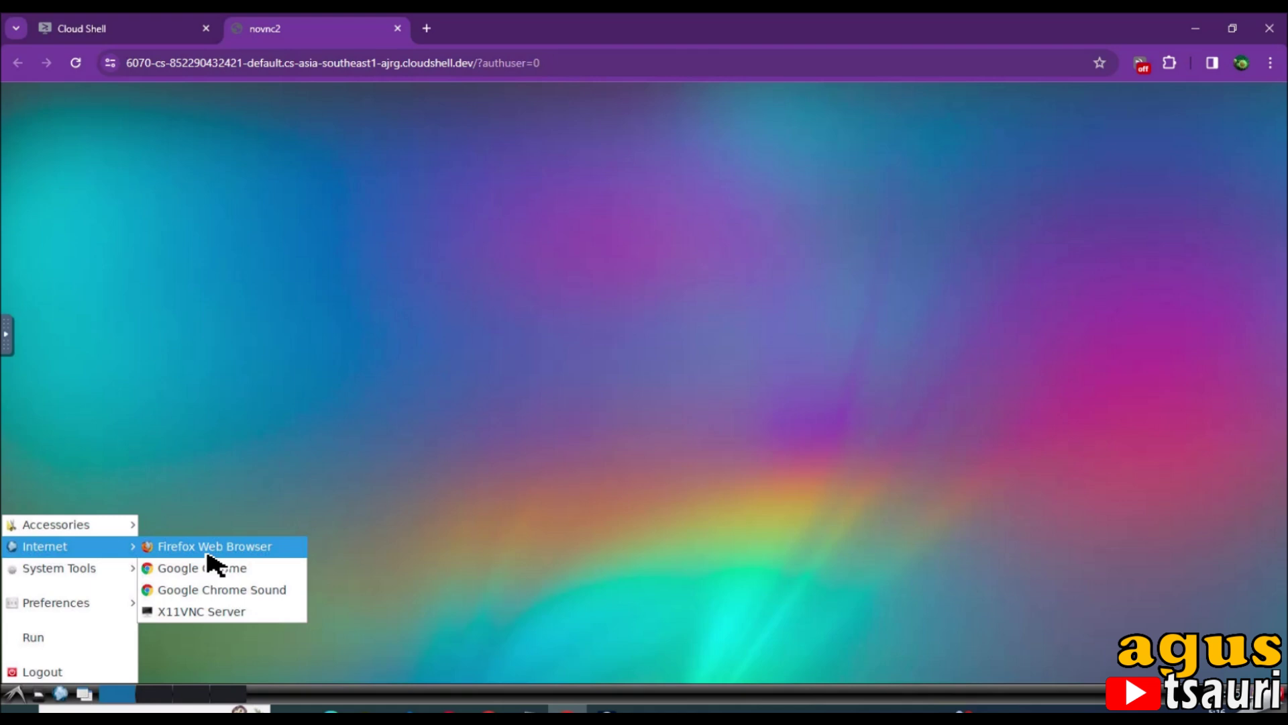
In a new Firefox window, search 'test speed' and rerun the speed test (692.0/1073.2 Mbps).
click(205, 548)
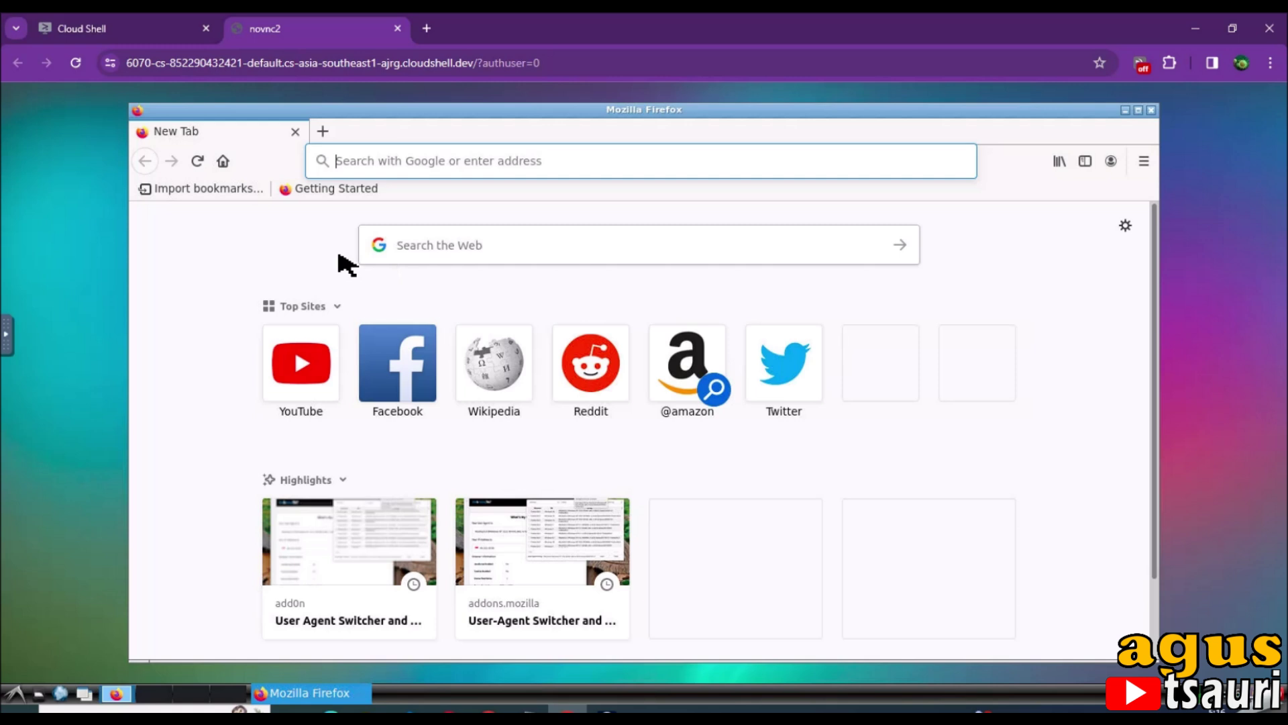
text(test)
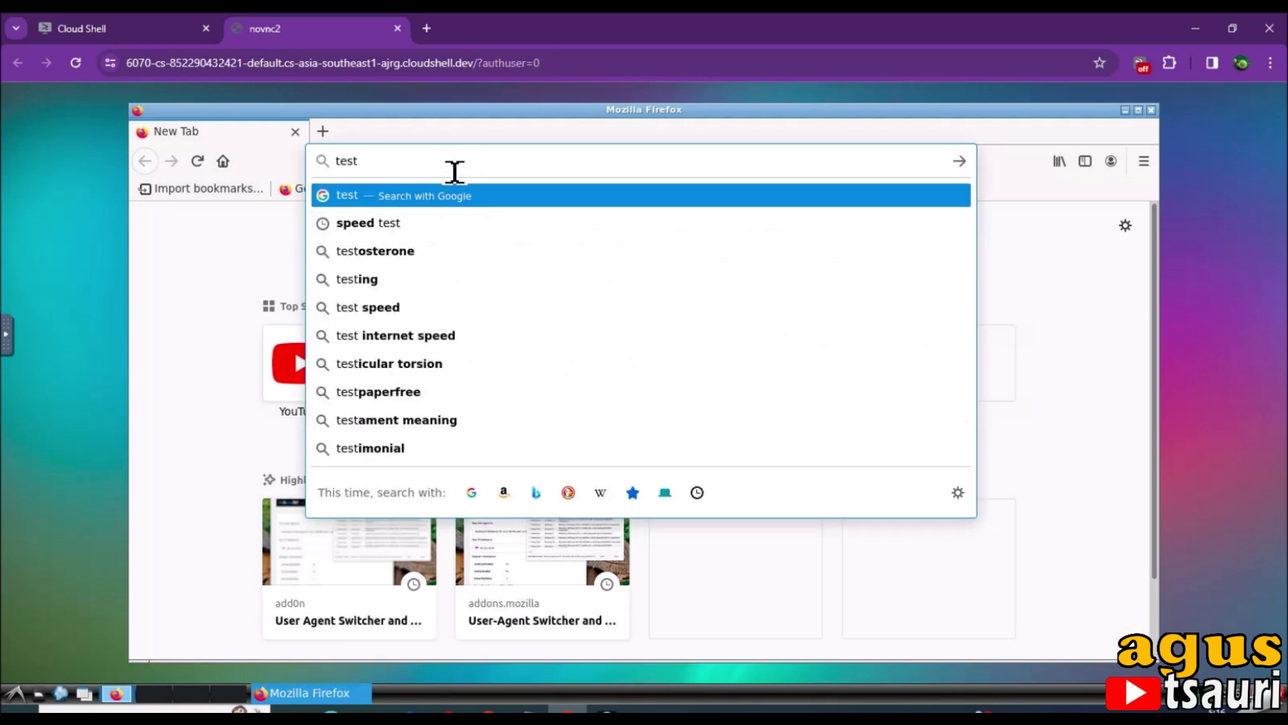
text( speed)
key(Return)
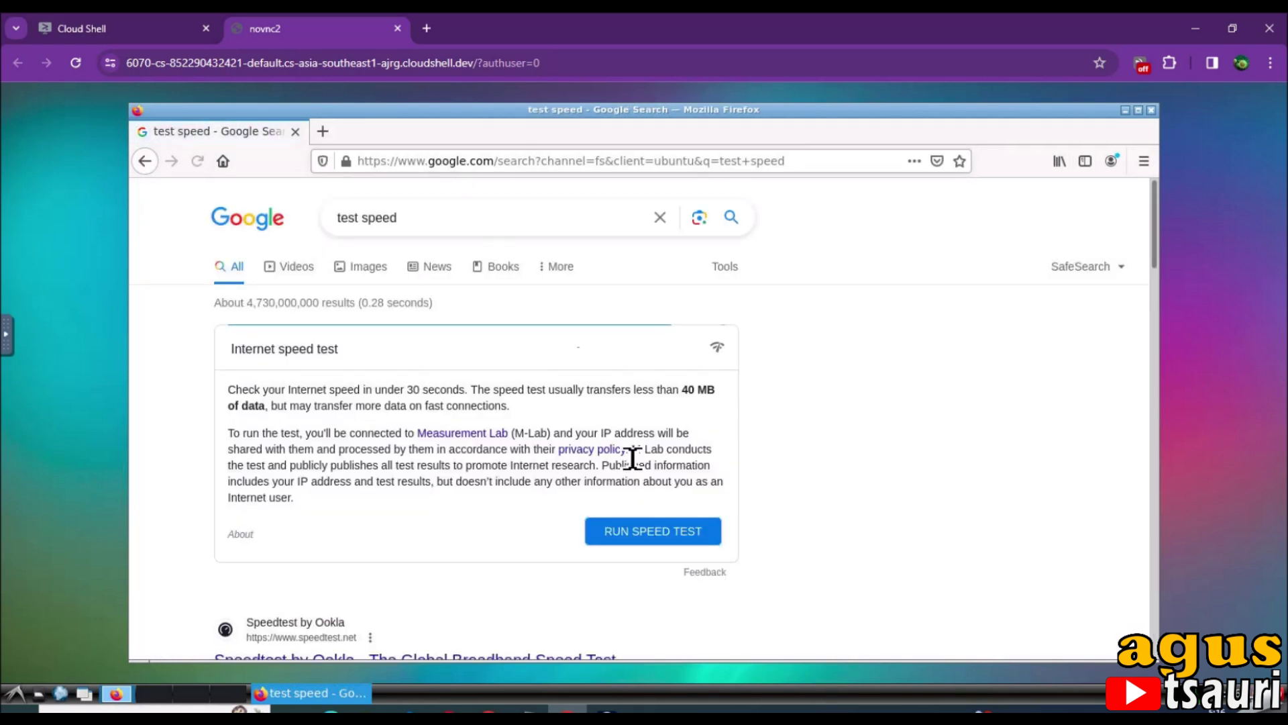
click(637, 539)
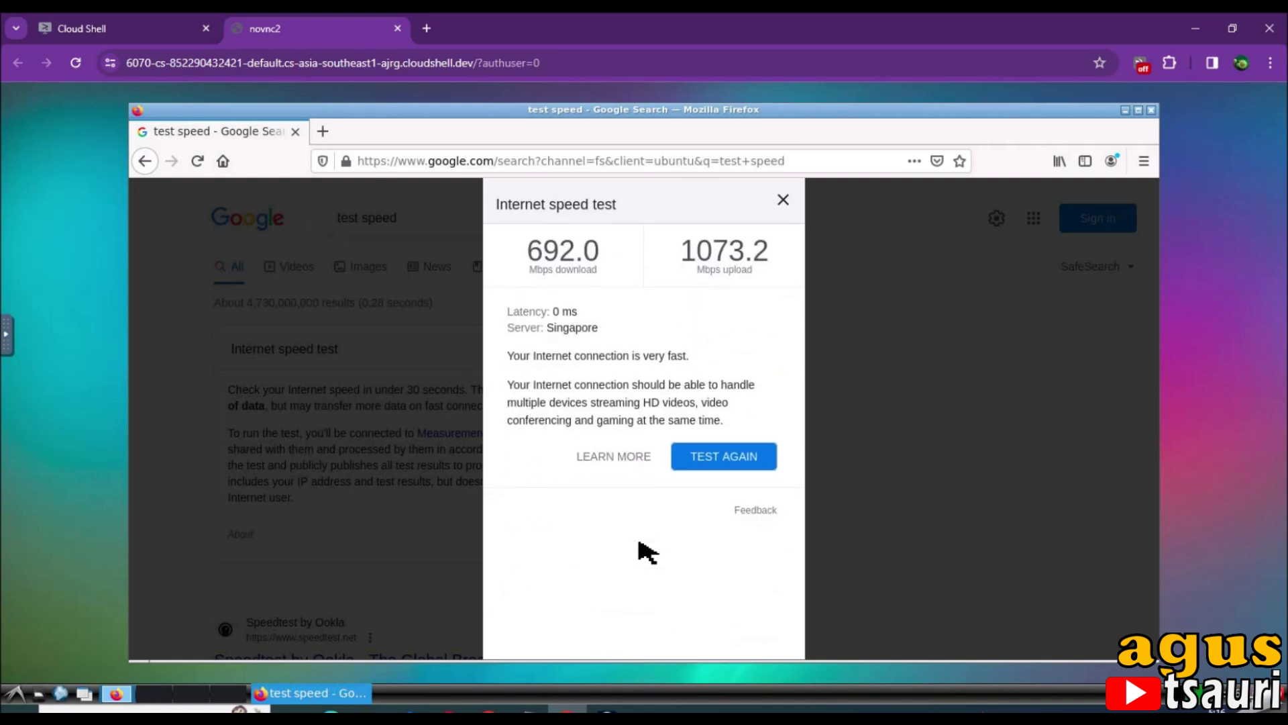
click(782, 201)
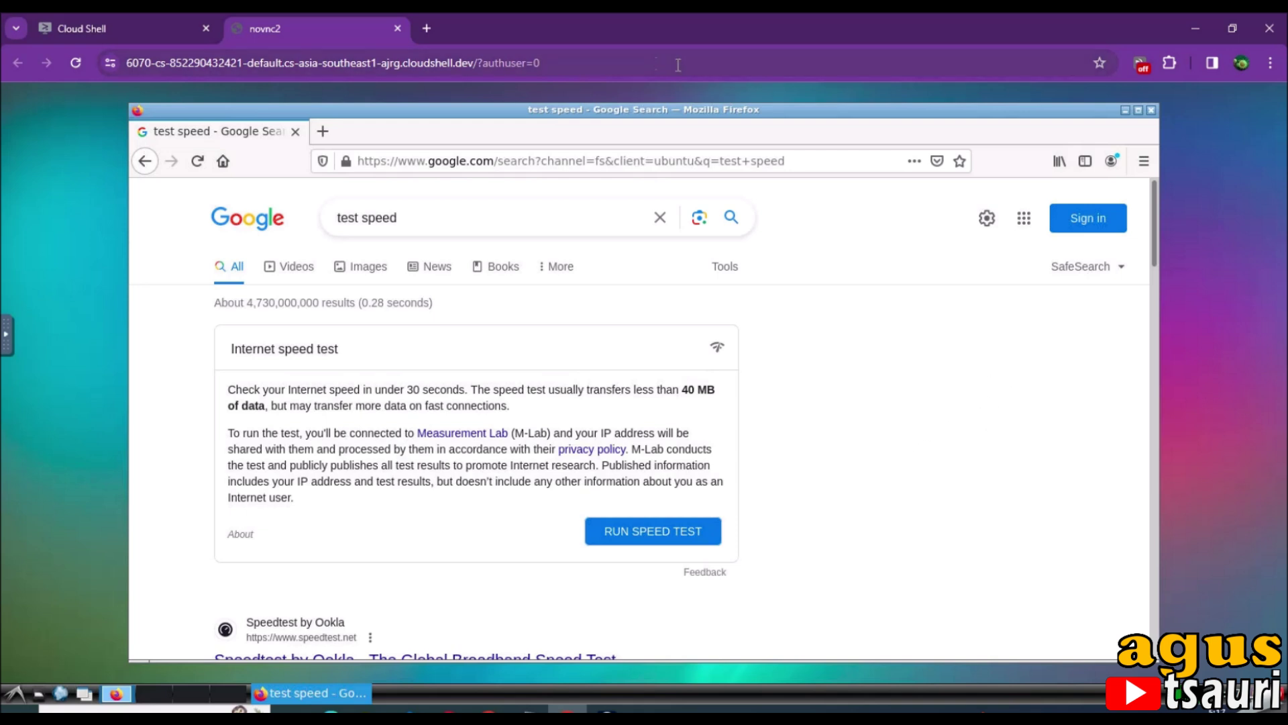
click(831, 169)
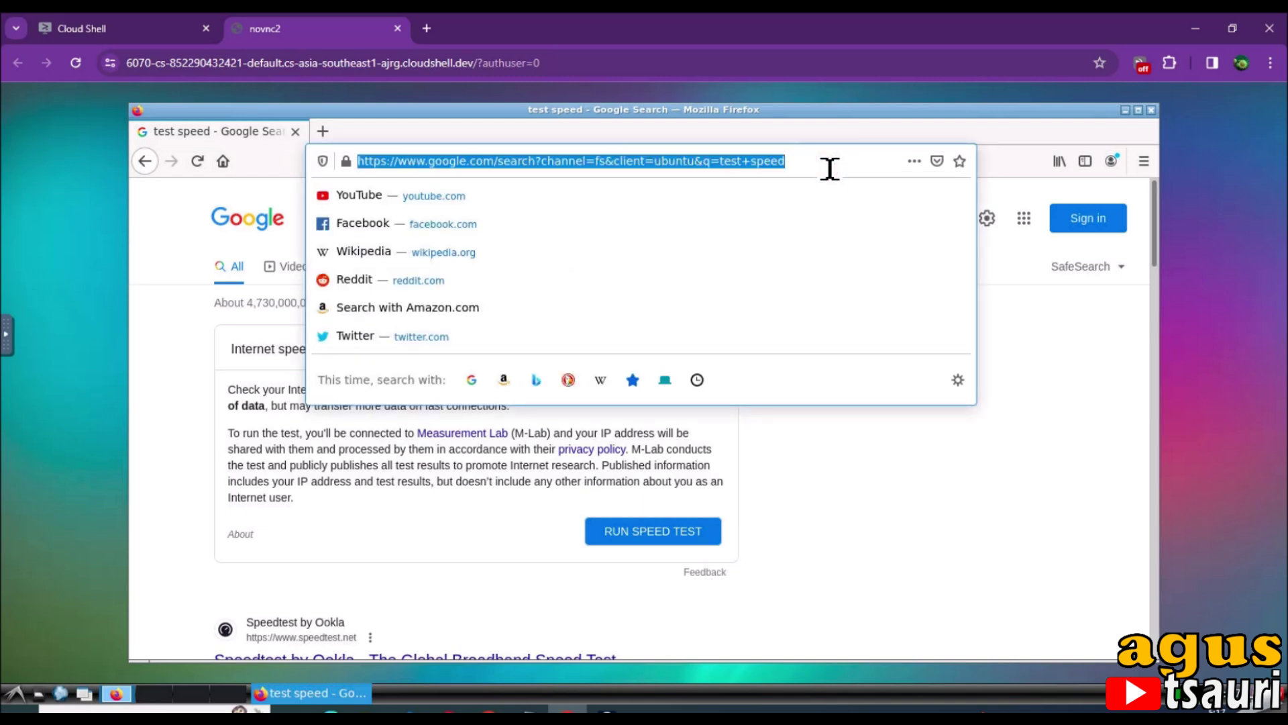
Search Google for 'ekstensi firefox' and open the Extensions – Add-ons for Firefox (en-US) result.
text(ekste)
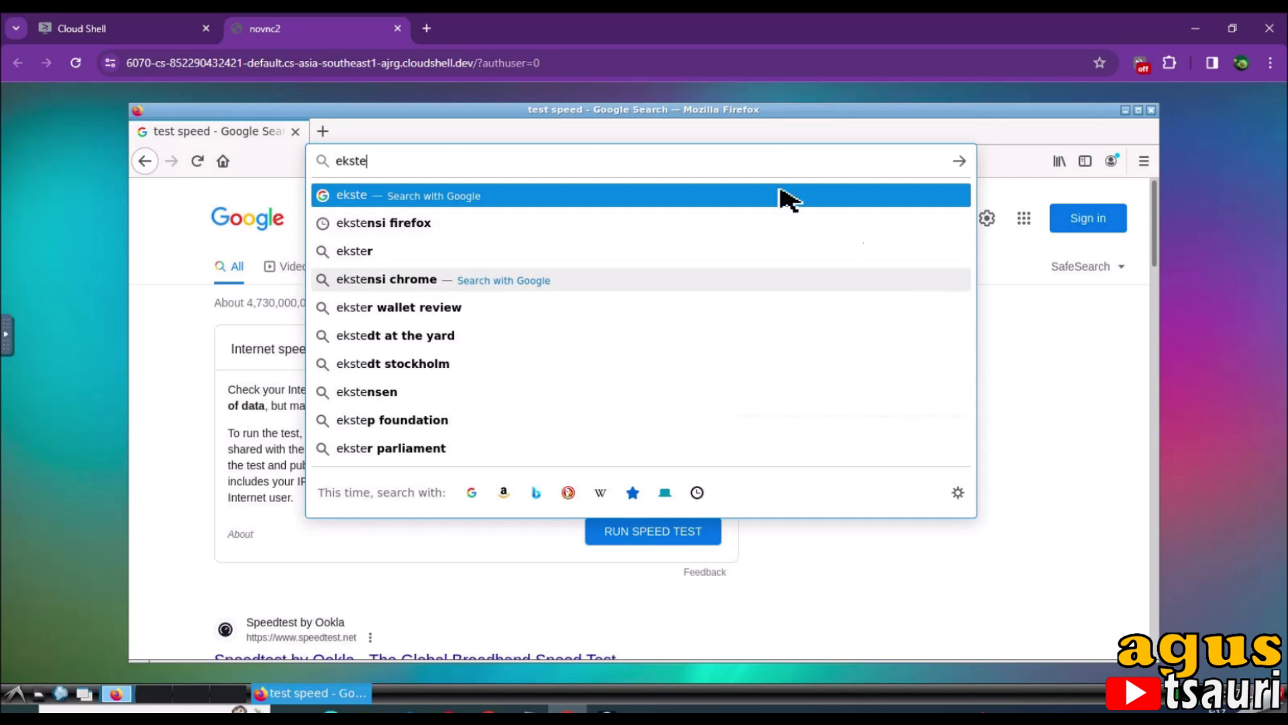
click(401, 228)
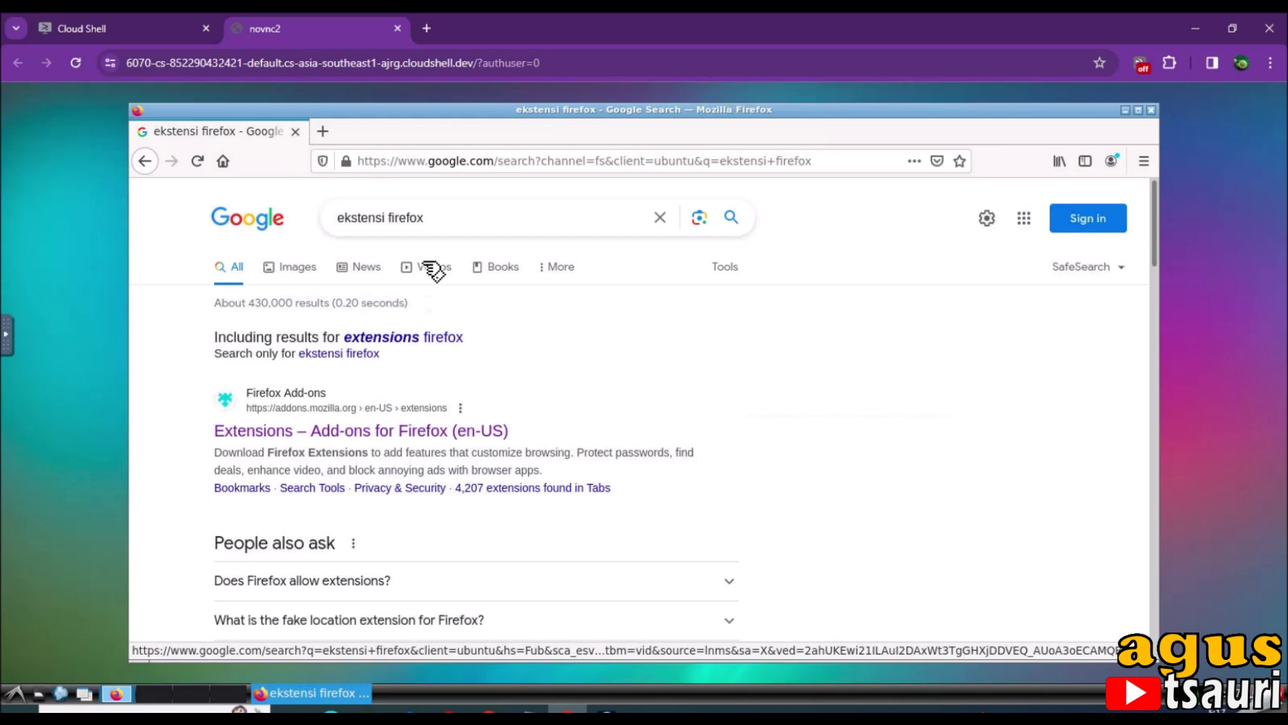
click(312, 435)
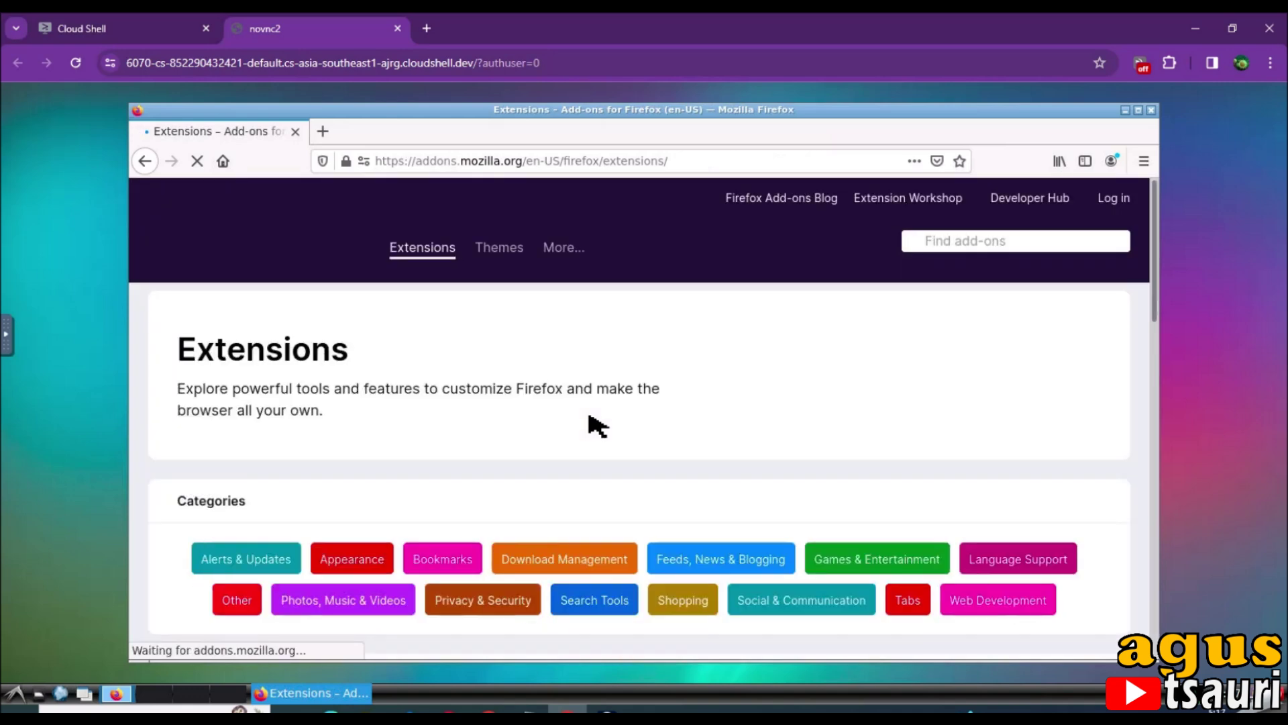
Search the Firefox Add-ons catalogue for 'browsec'.
click(952, 243)
text(br)
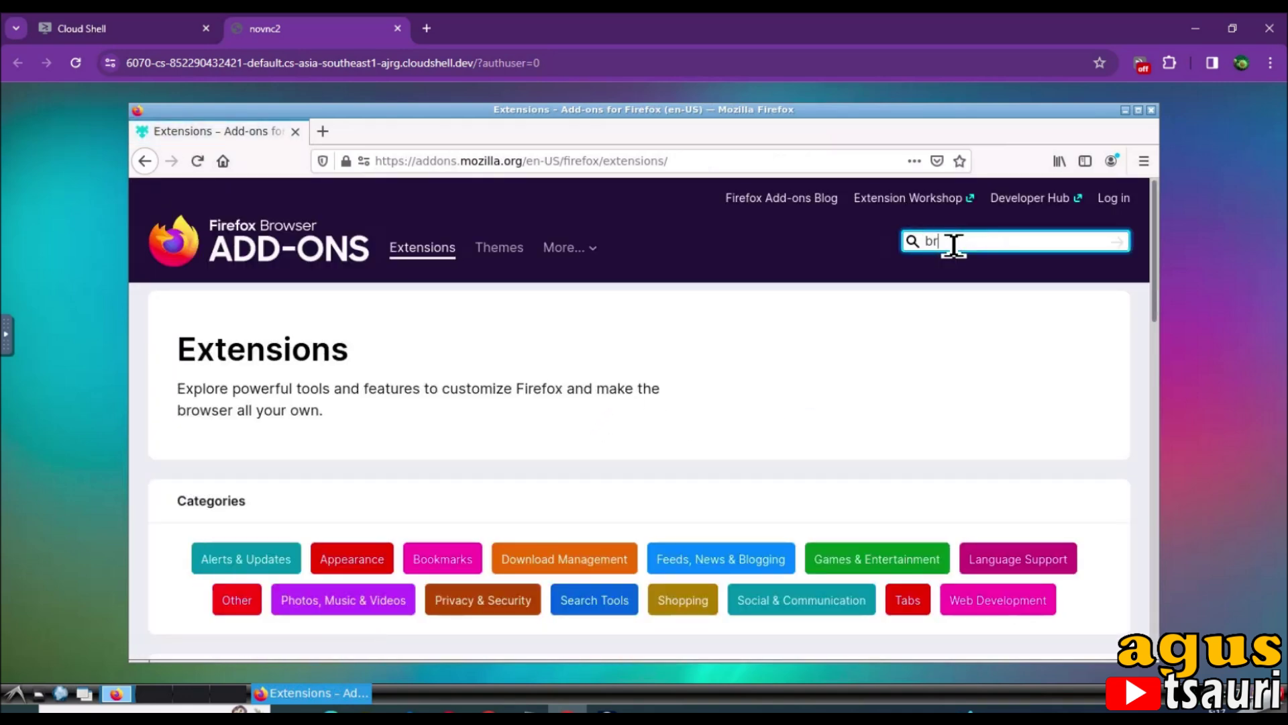
text(owsec)
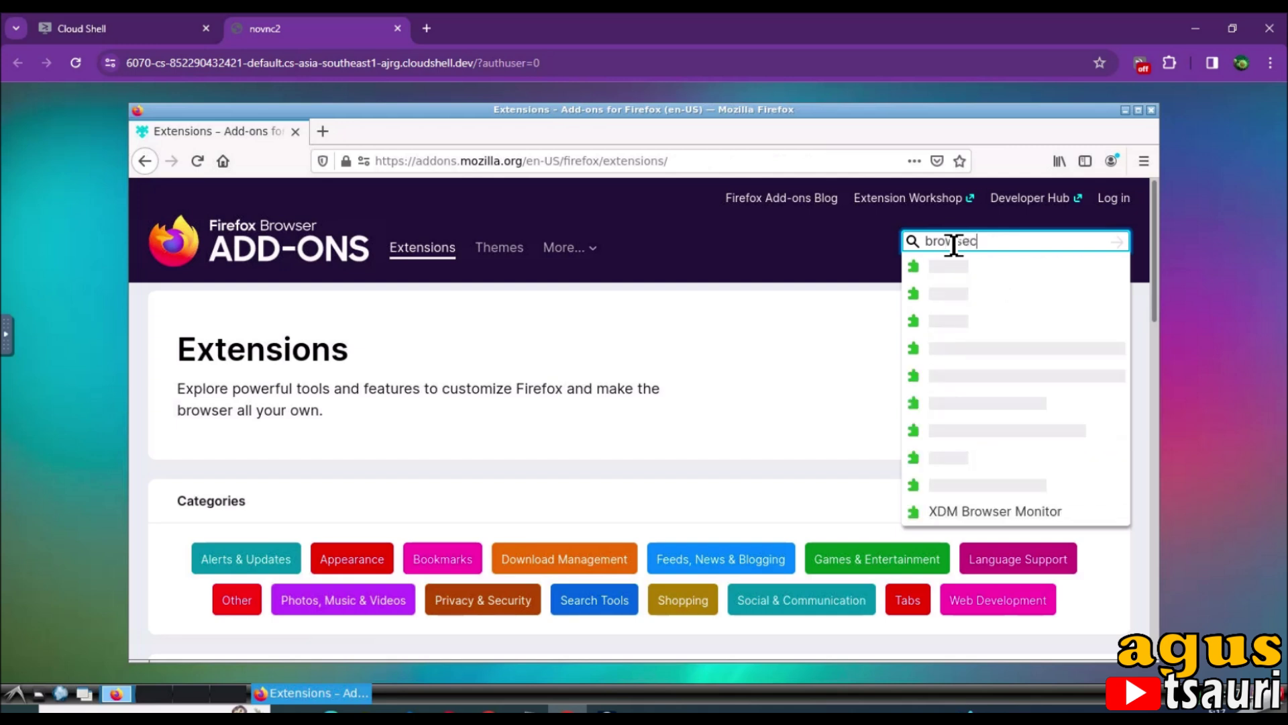
key(Return)
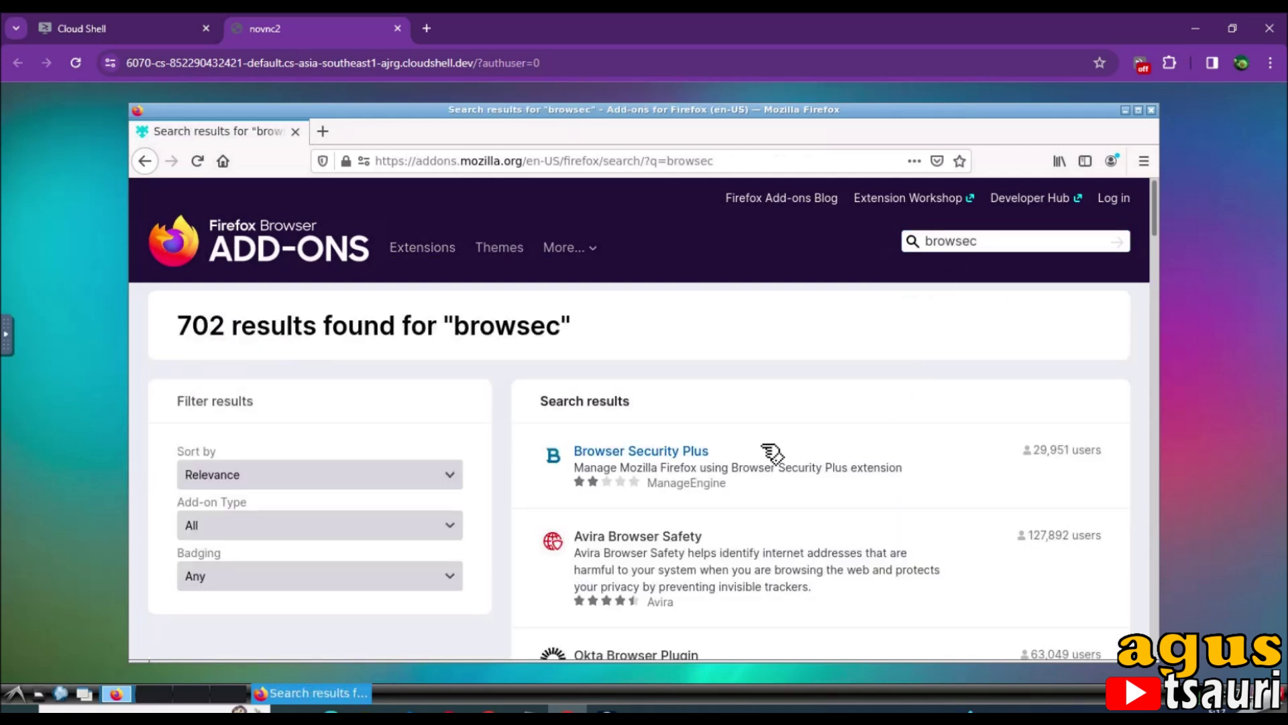
Scroll through the browsec results and return to Avira Browser Safety near the top.
scroll(772, 453, down, 2)
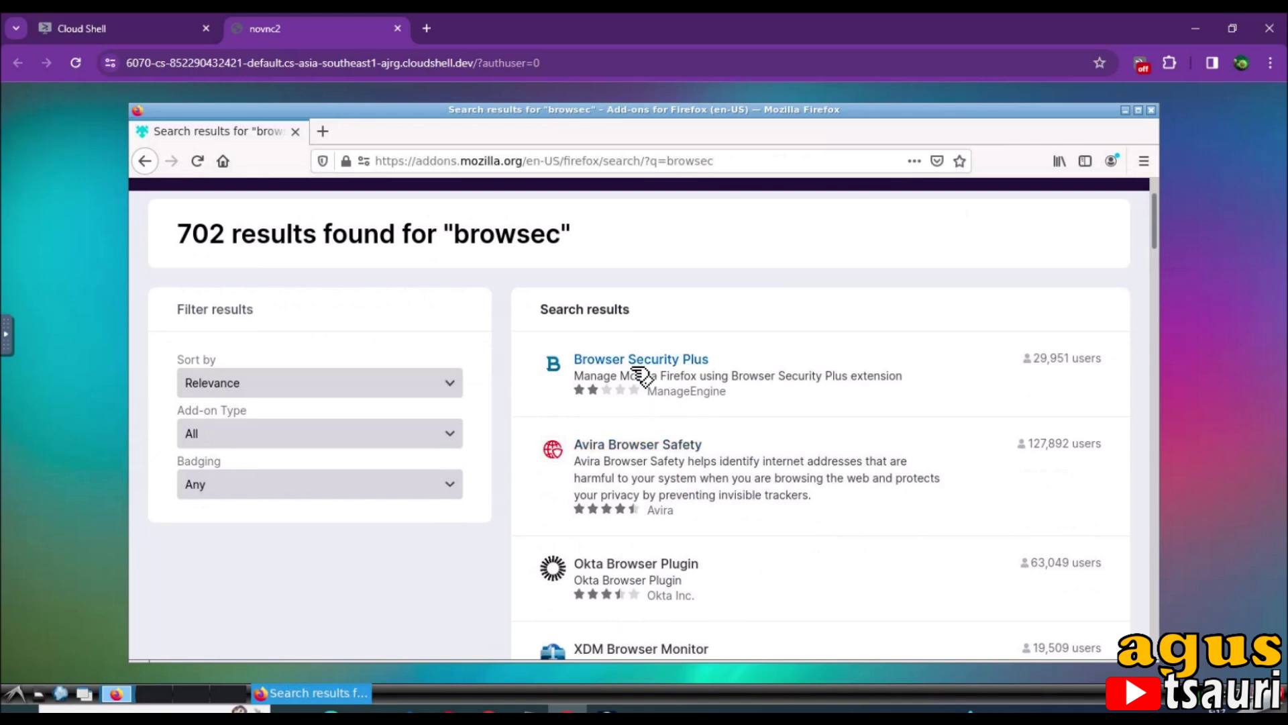
scroll(765, 495, down, 3)
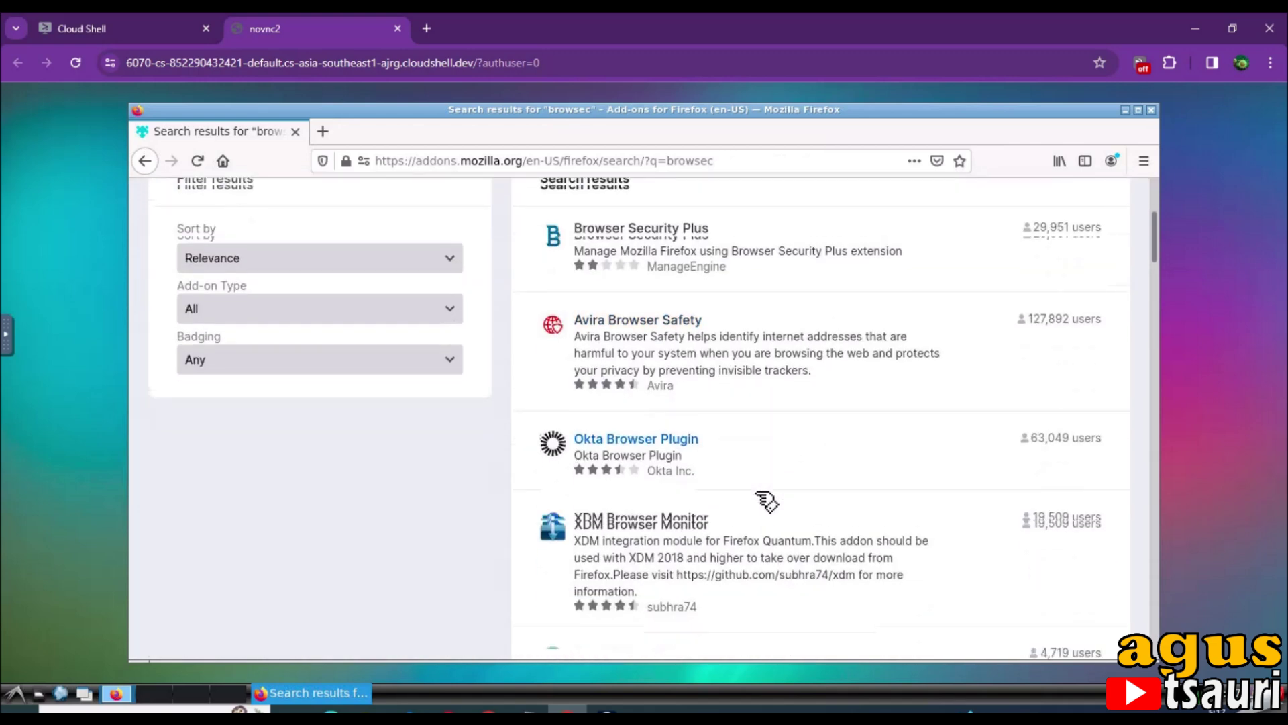
scroll(767, 500, down, 1)
scroll(767, 500, down, 1)
scroll(767, 500, down, 1)
scroll(767, 500, down, 1)
scroll(765, 497, up, 3)
scroll(765, 496, up, 3)
scroll(765, 497, up, 1)
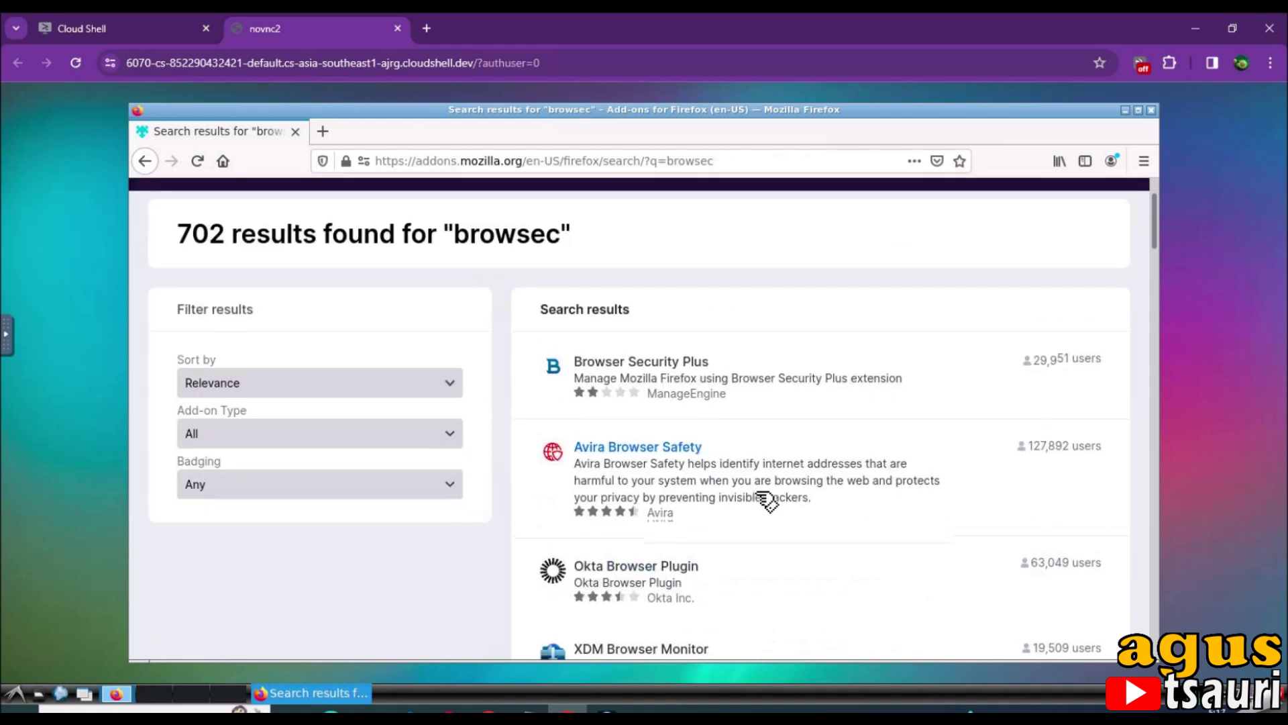
scroll(738, 480, up, 2)
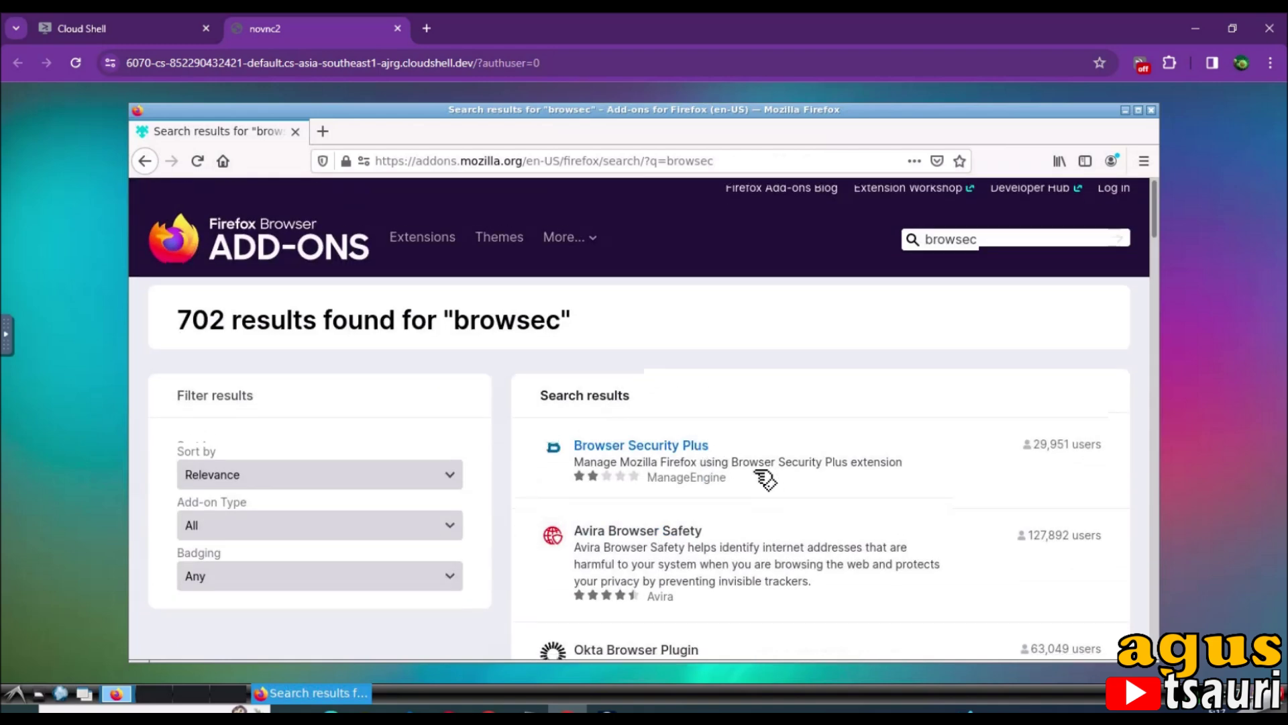
scroll(752, 469, down, 1)
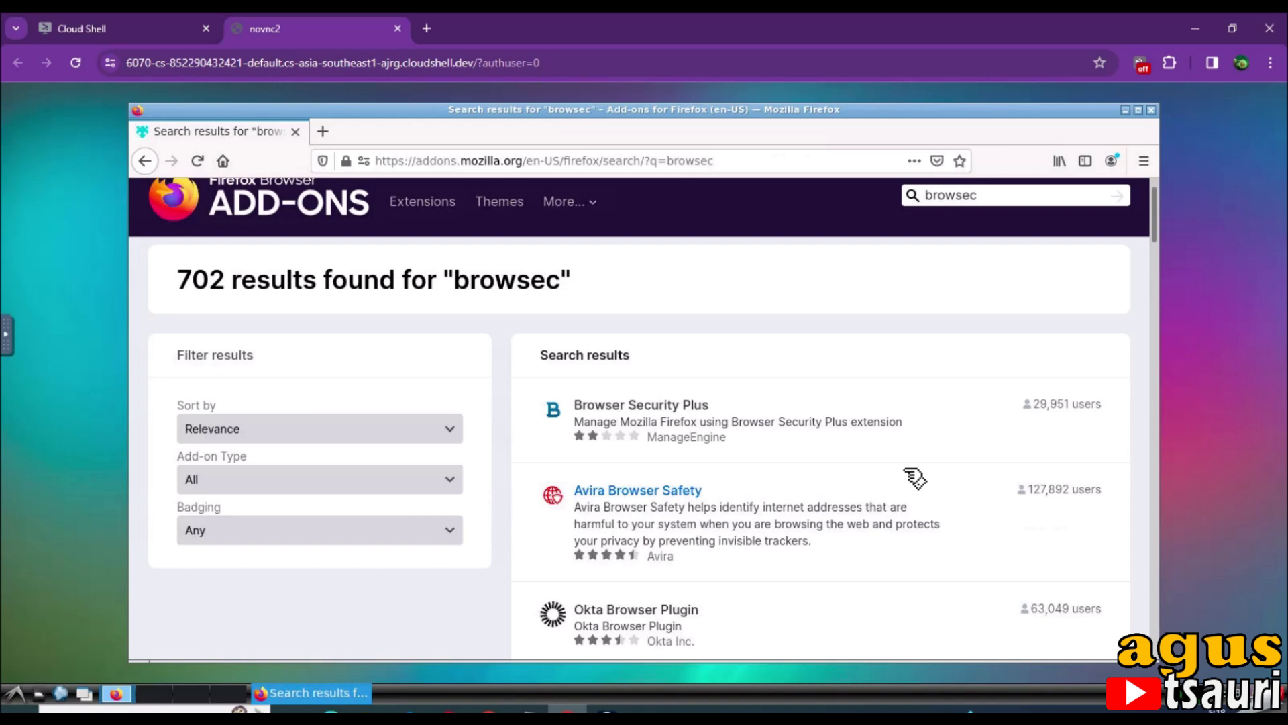
scroll(892, 496, down, 3)
scroll(787, 475, down, 2)
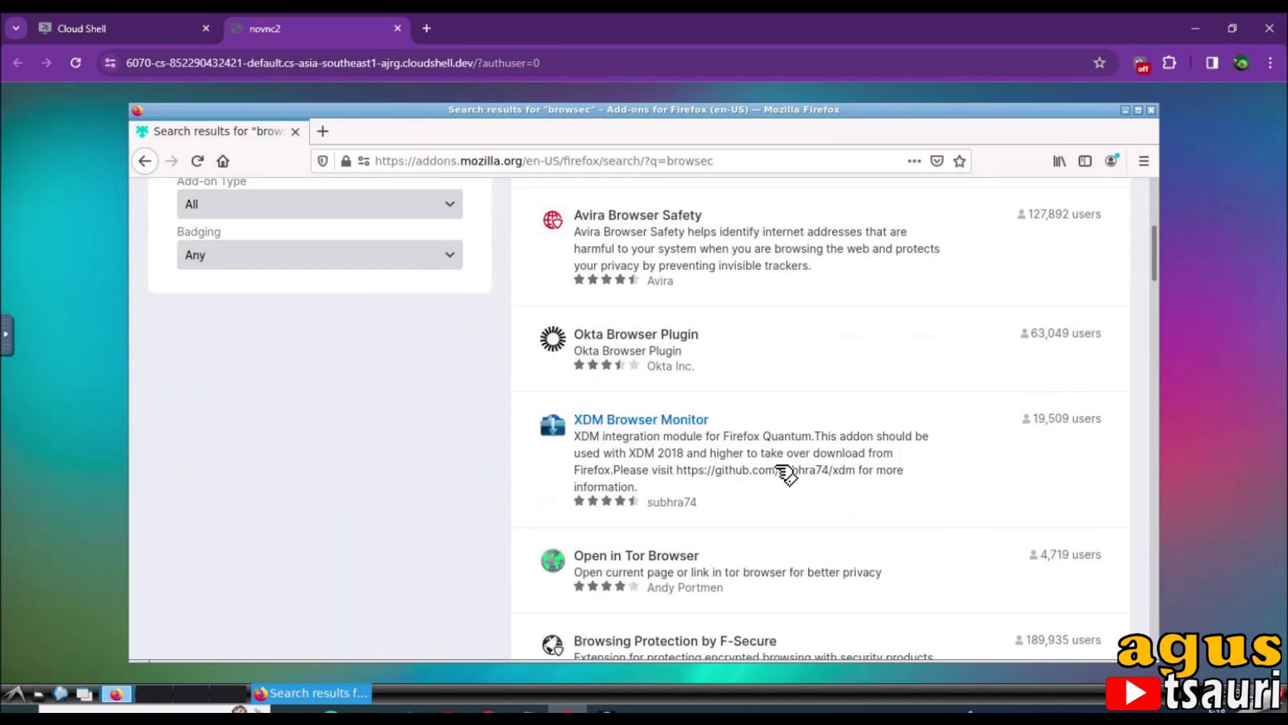
scroll(787, 475, down, 3)
scroll(786, 473, down, 2)
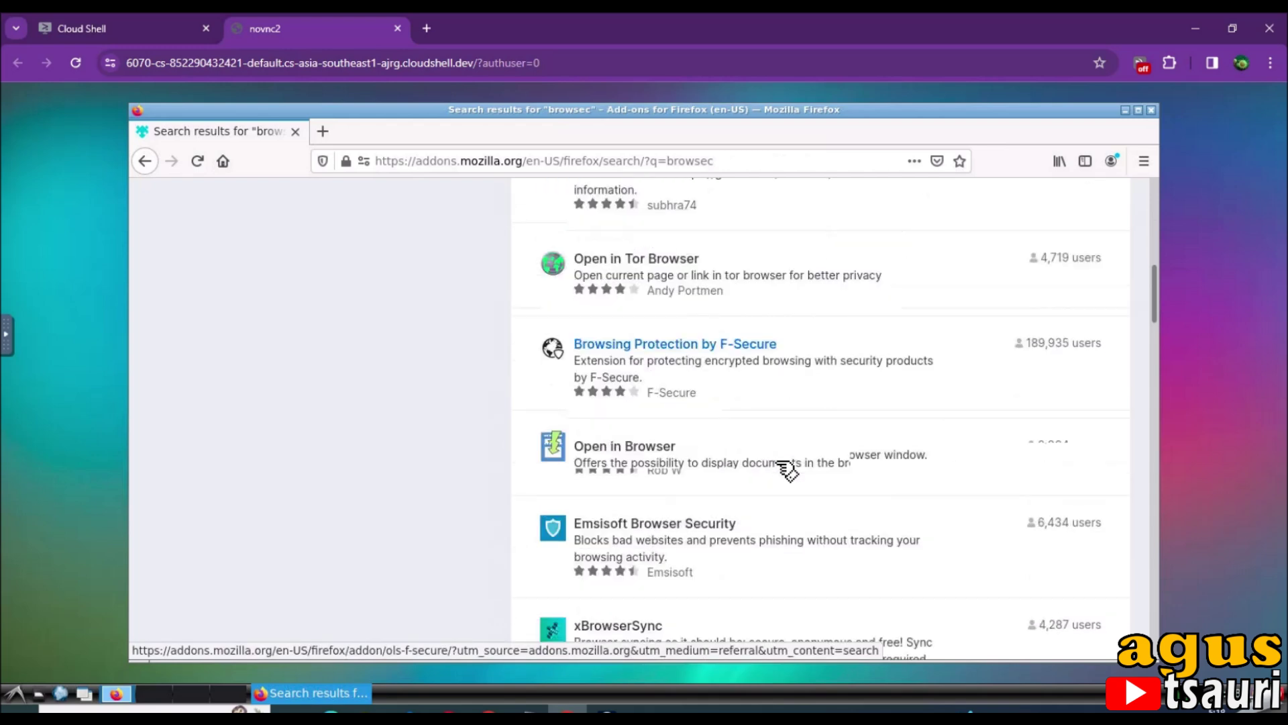
scroll(786, 471, down, 3)
scroll(788, 468, down, 1)
scroll(788, 468, down, 2)
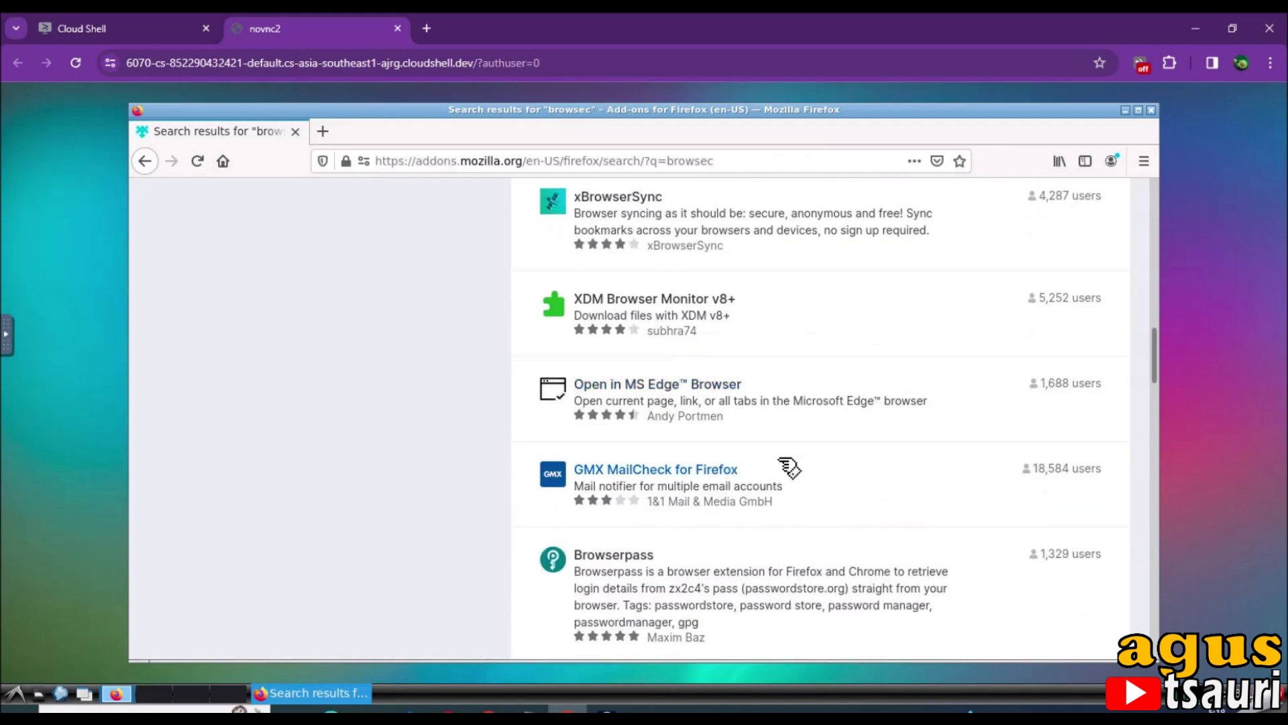
scroll(790, 468, down, 2)
scroll(789, 468, down, 2)
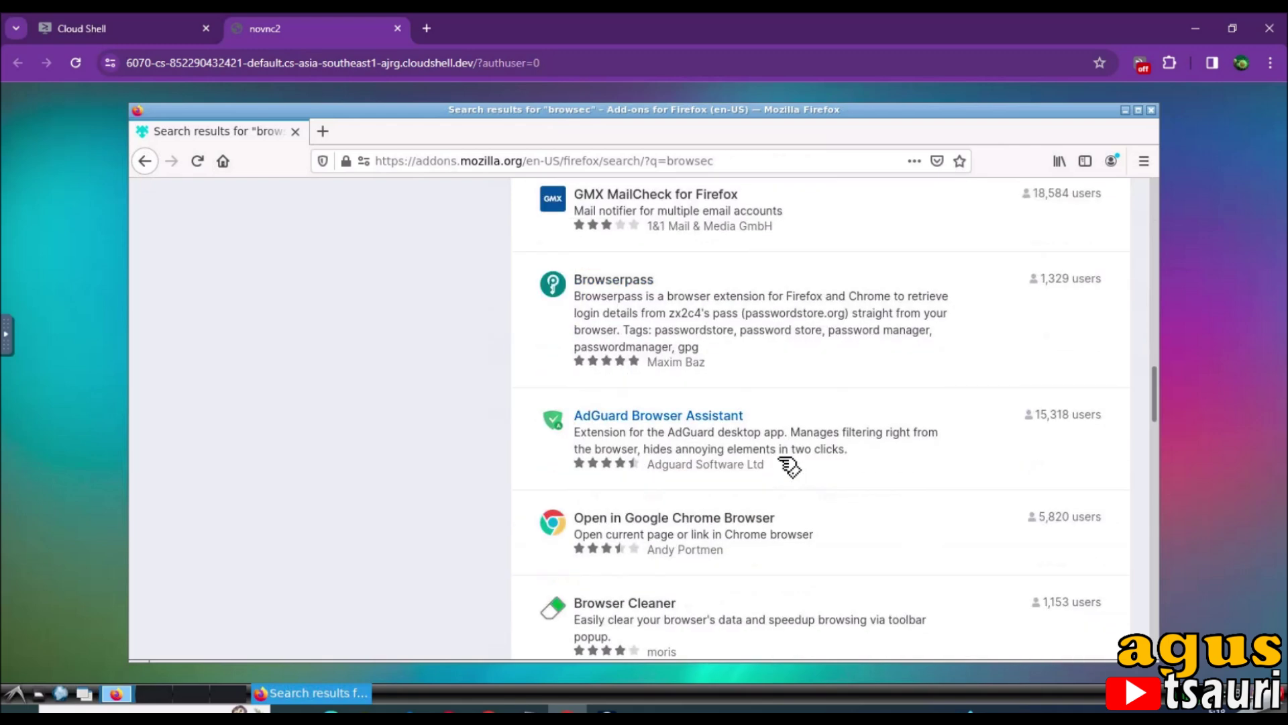
scroll(790, 466, down, 1)
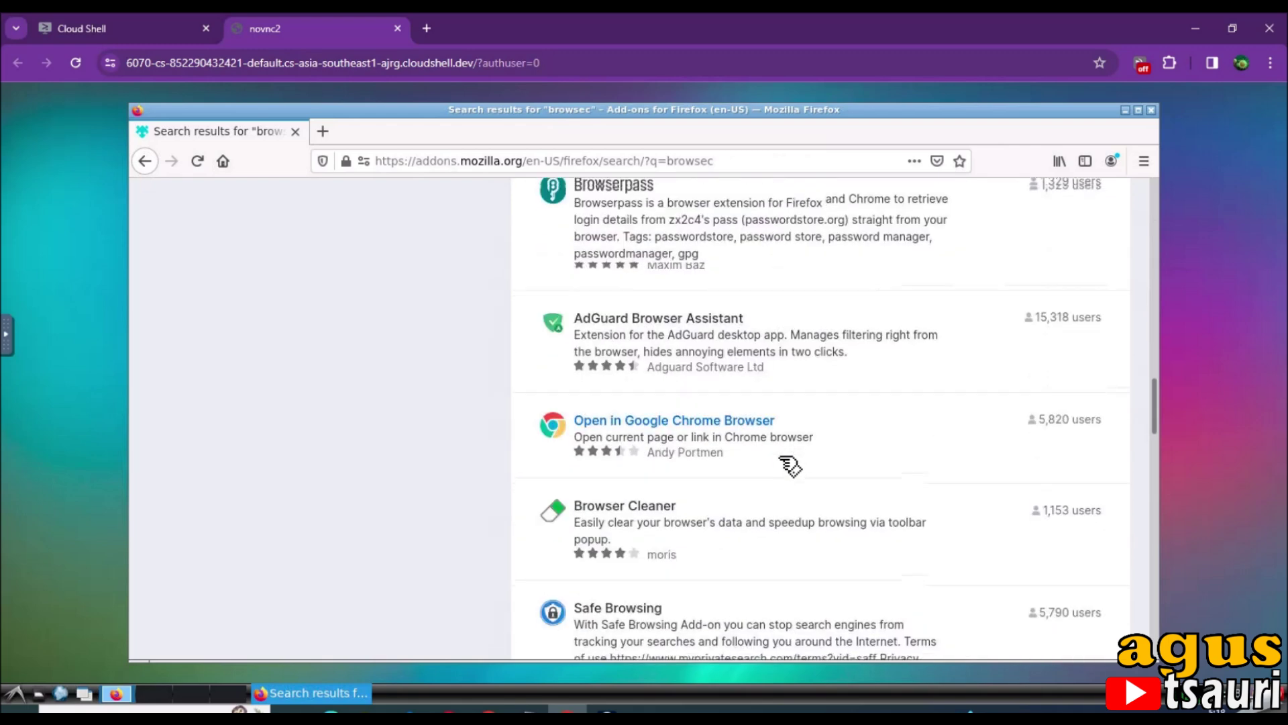
scroll(790, 467, down, 1)
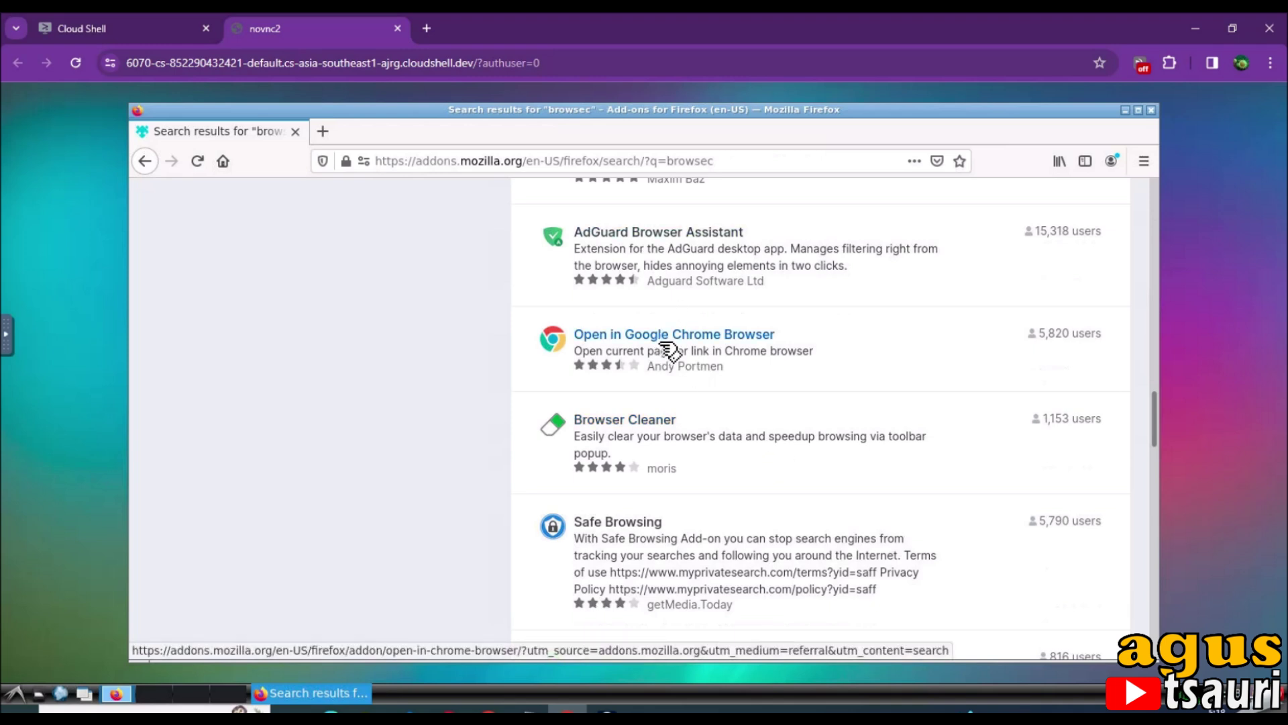
scroll(733, 351, up, 3)
scroll(735, 351, up, 3)
scroll(738, 350, up, 3)
scroll(741, 350, up, 3)
scroll(738, 350, up, 3)
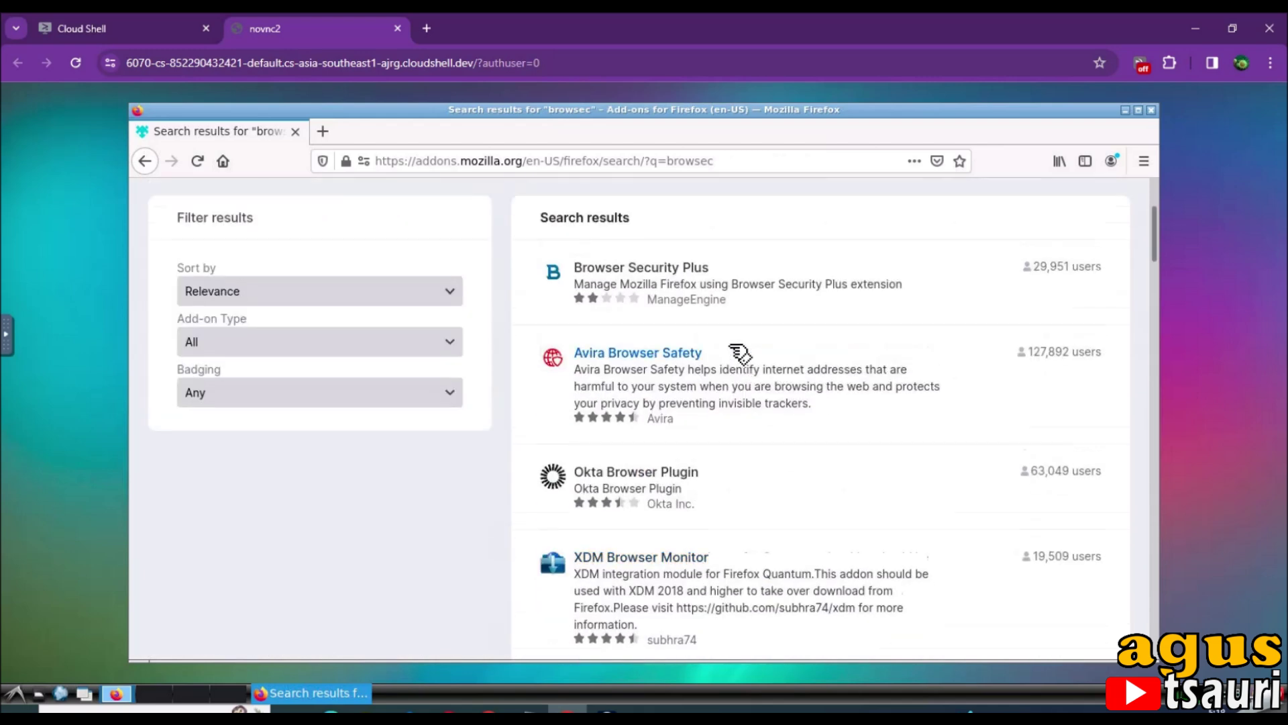
scroll(737, 350, up, 3)
scroll(735, 403, down, 2)
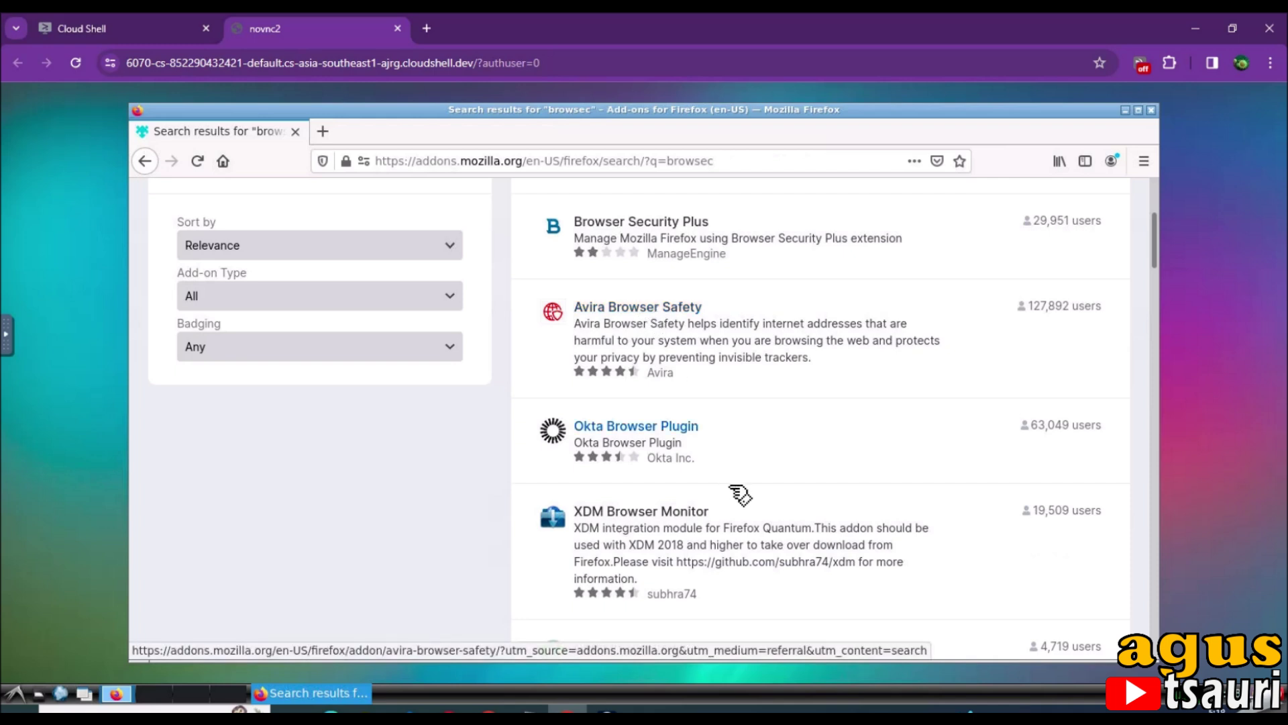
scroll(745, 500, down, 2)
scroll(741, 493, down, 2)
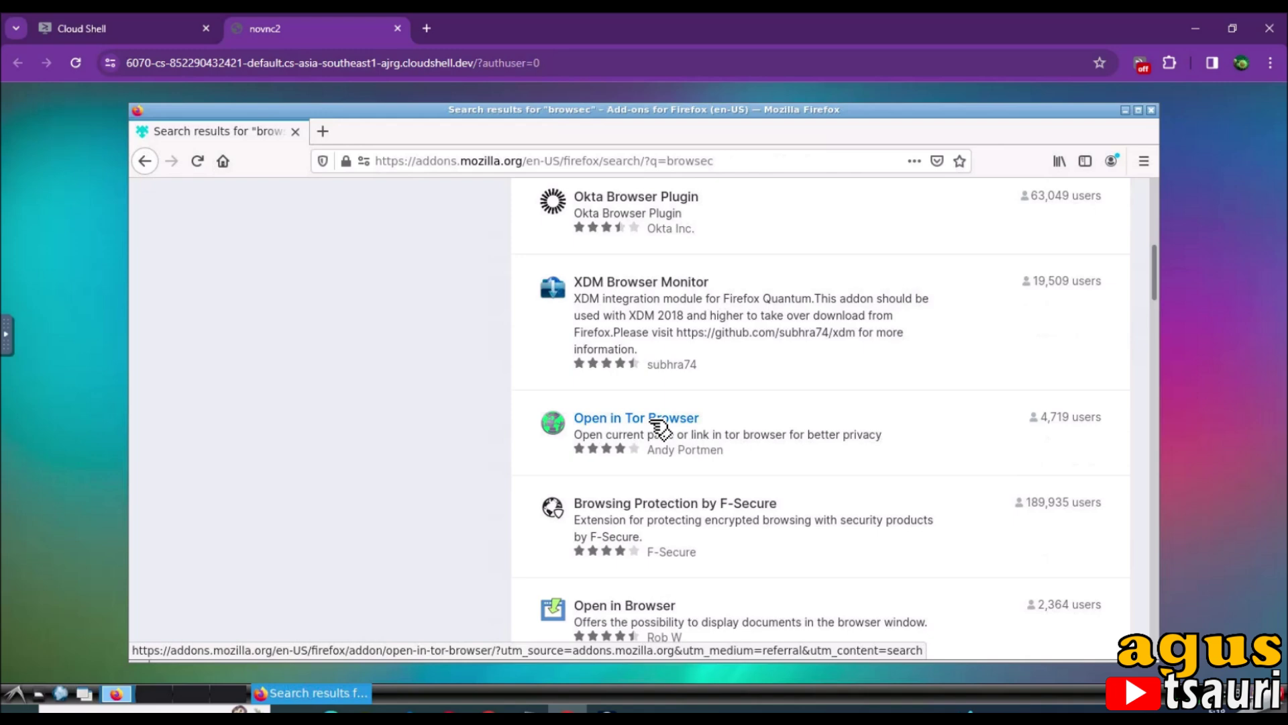
scroll(661, 427, down, 4)
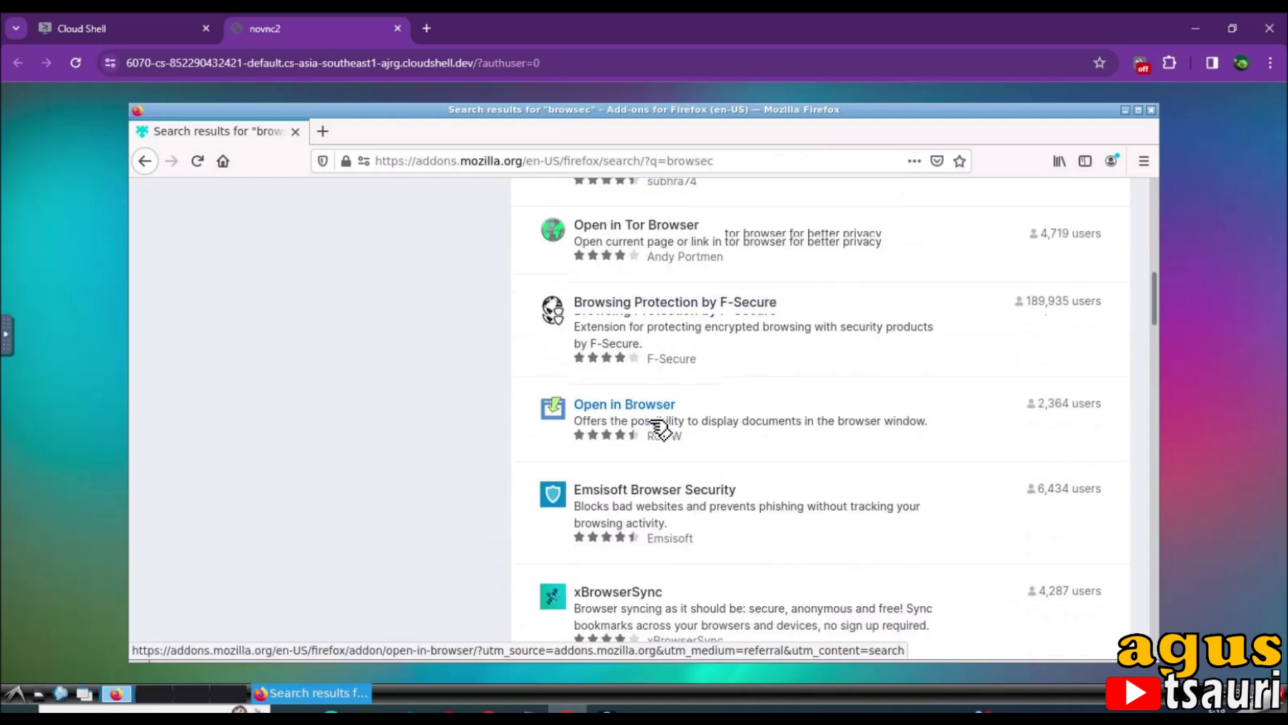
scroll(725, 428, down, 2)
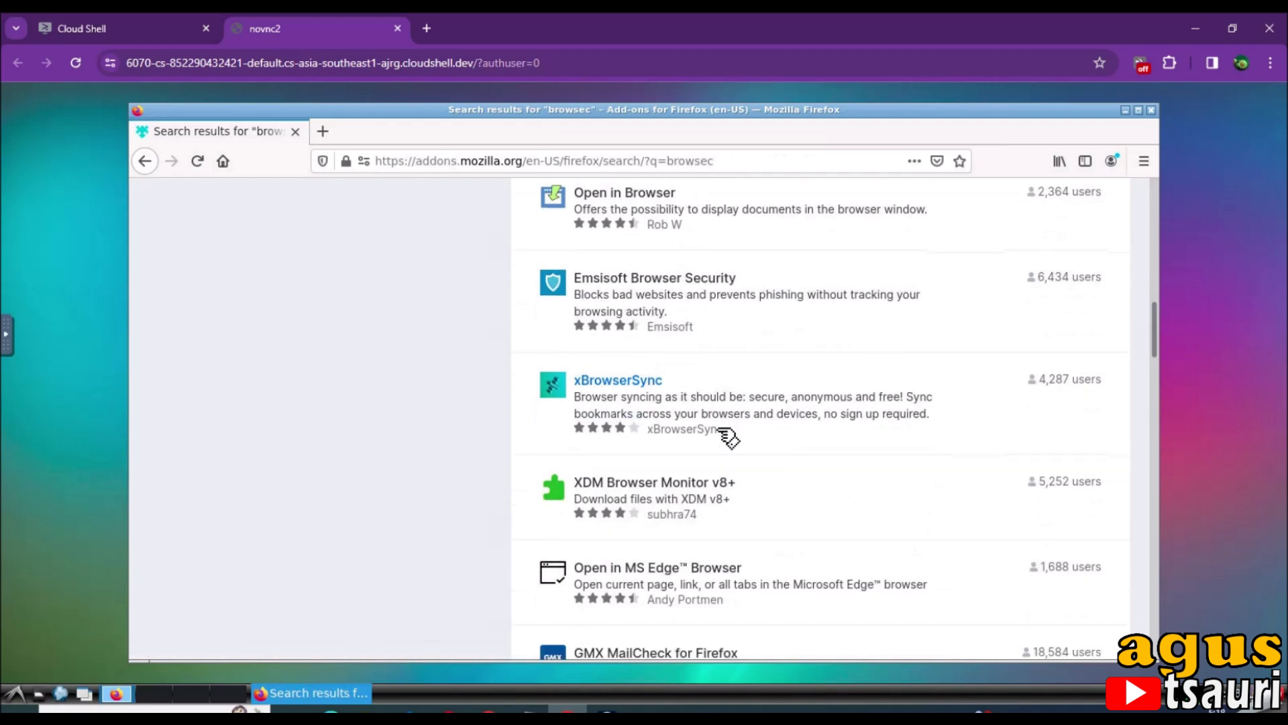
scroll(725, 429, up, 2)
scroll(725, 429, up, 1)
scroll(724, 430, up, 3)
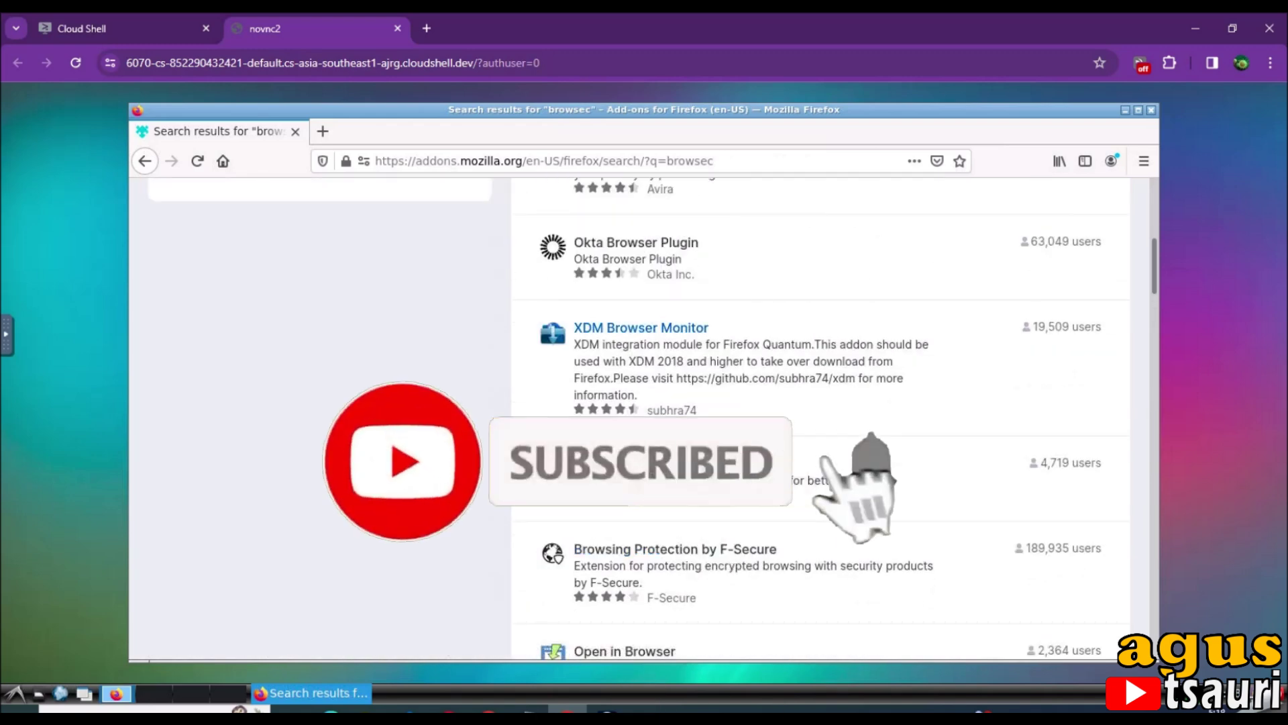
scroll(671, 371, up, 1)
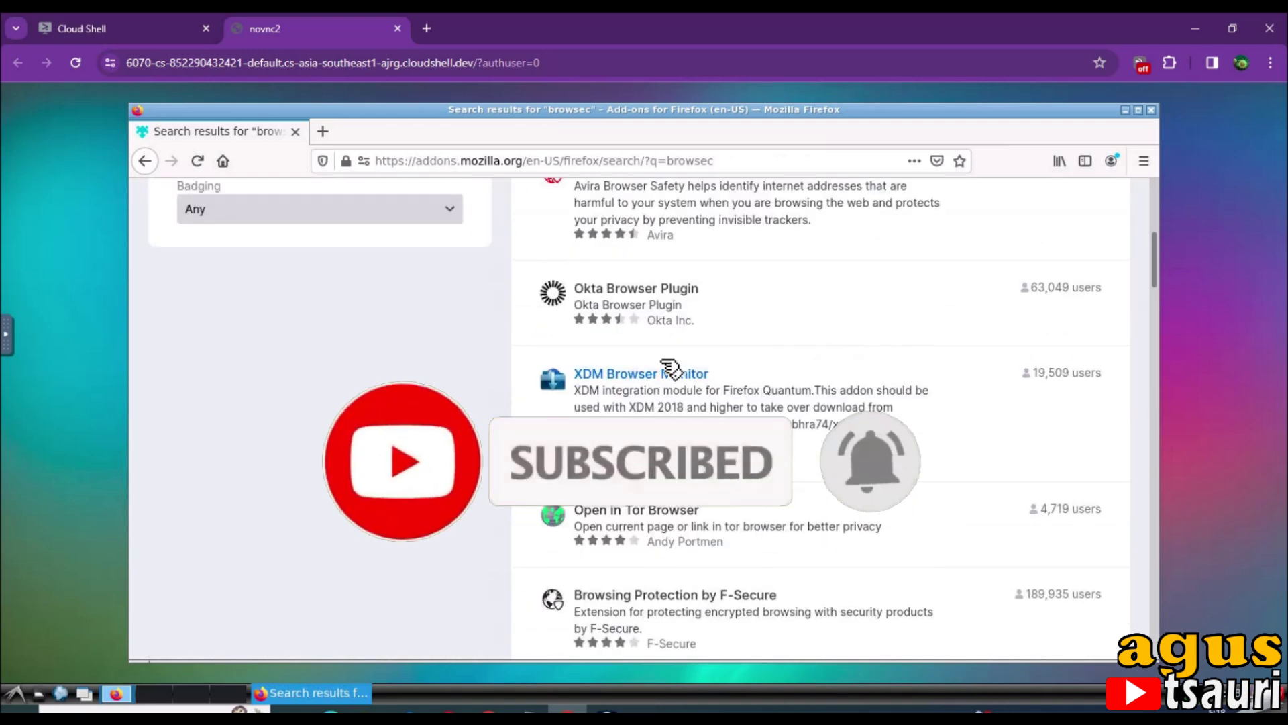
scroll(679, 366, up, 1)
scroll(665, 372, up, 1)
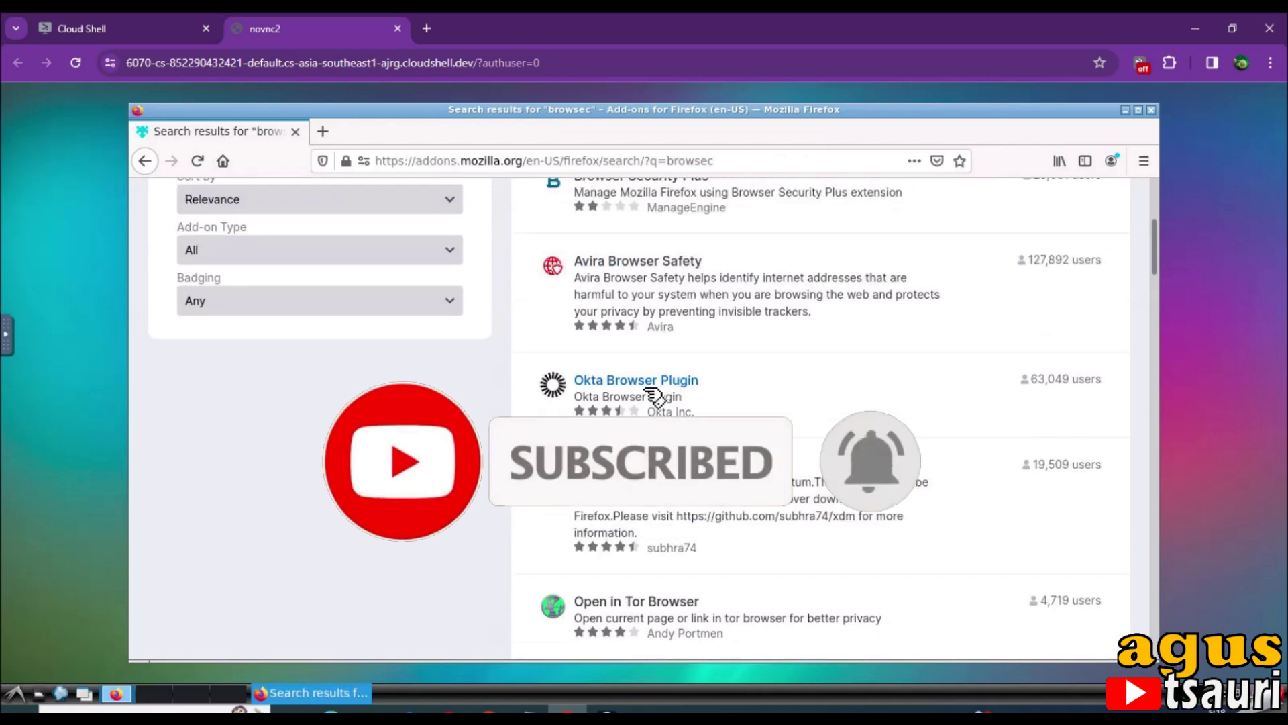
Install Avira Browser Safety with private-window access, accept its cookie notice, and close its welcome tab.
click(667, 276)
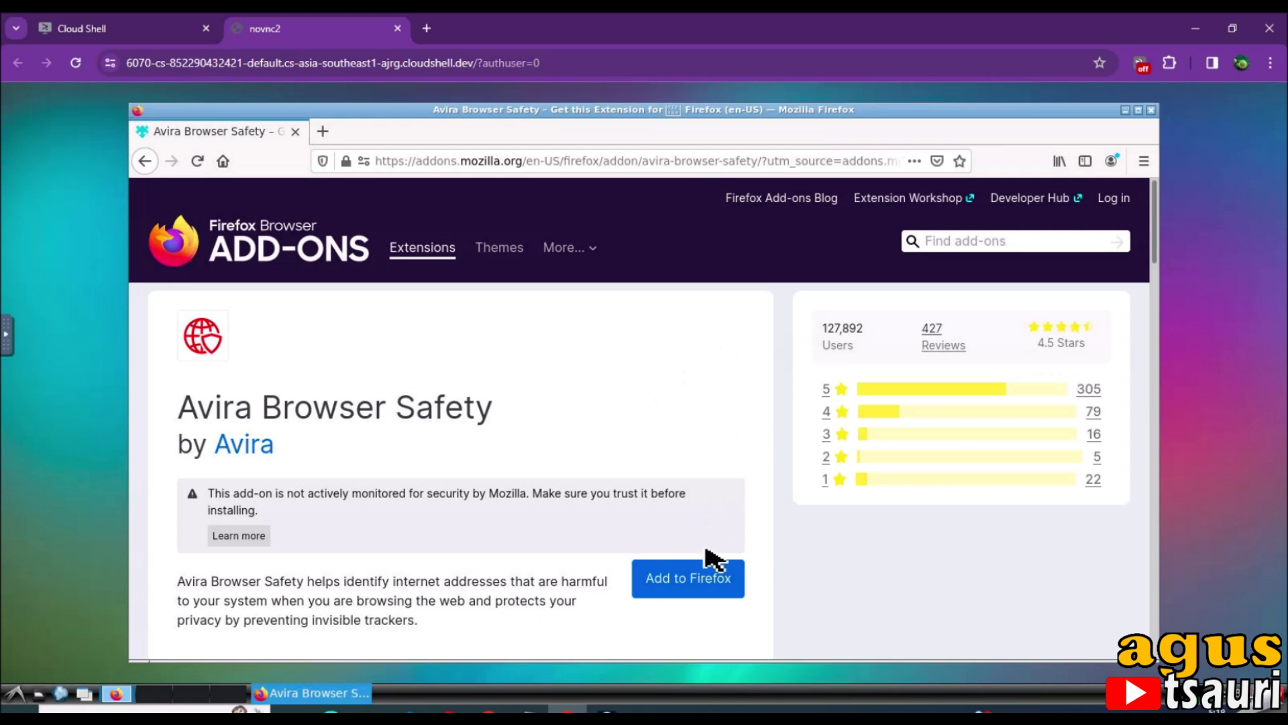
click(702, 561)
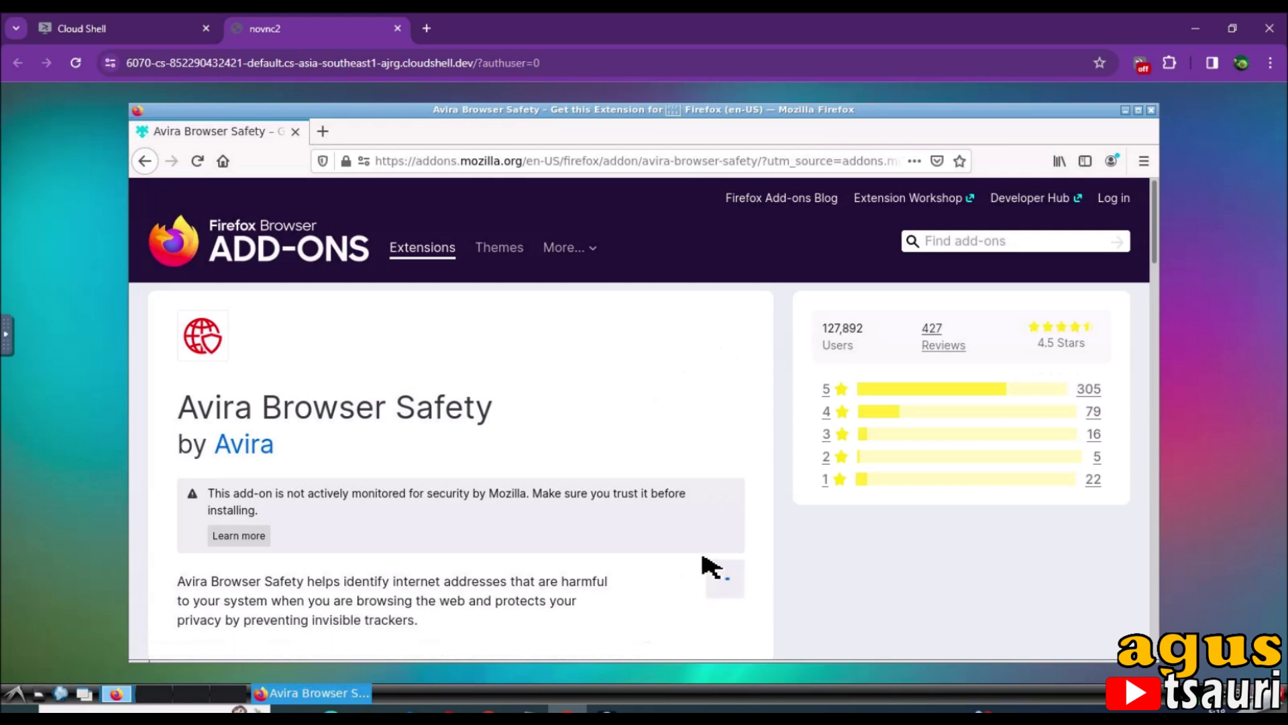
click(583, 314)
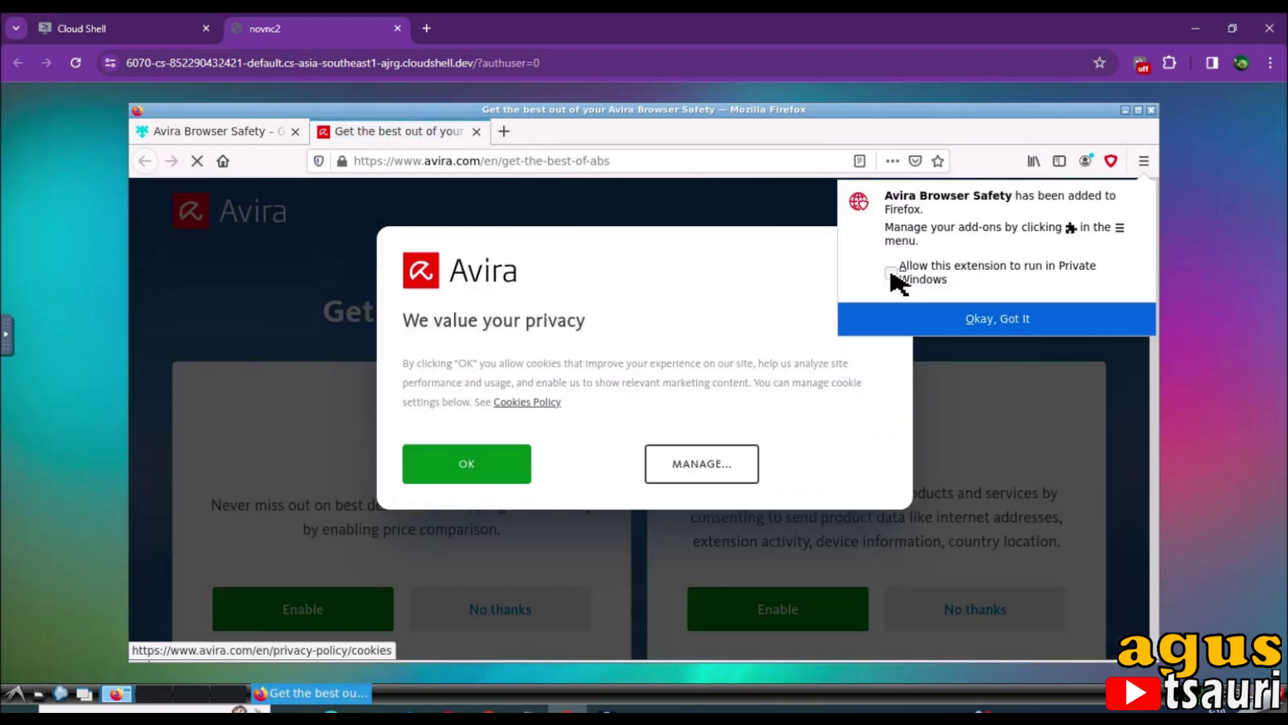
click(890, 272)
click(977, 325)
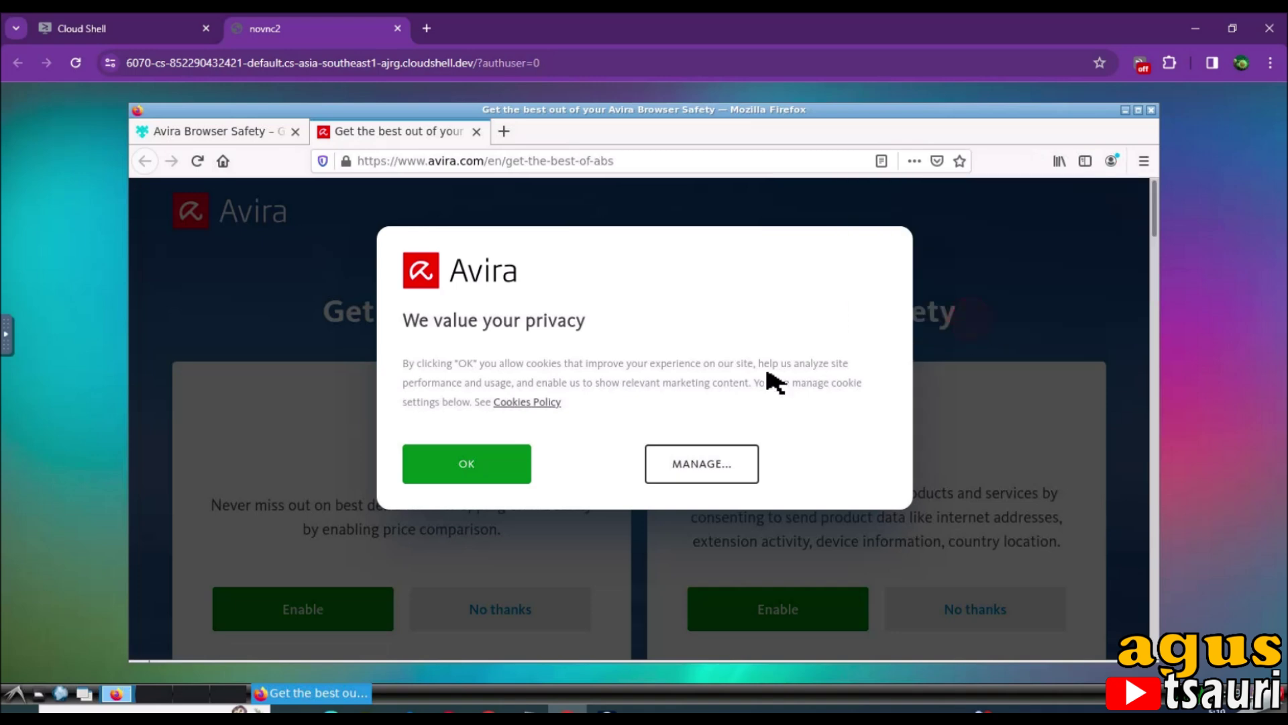
click(484, 479)
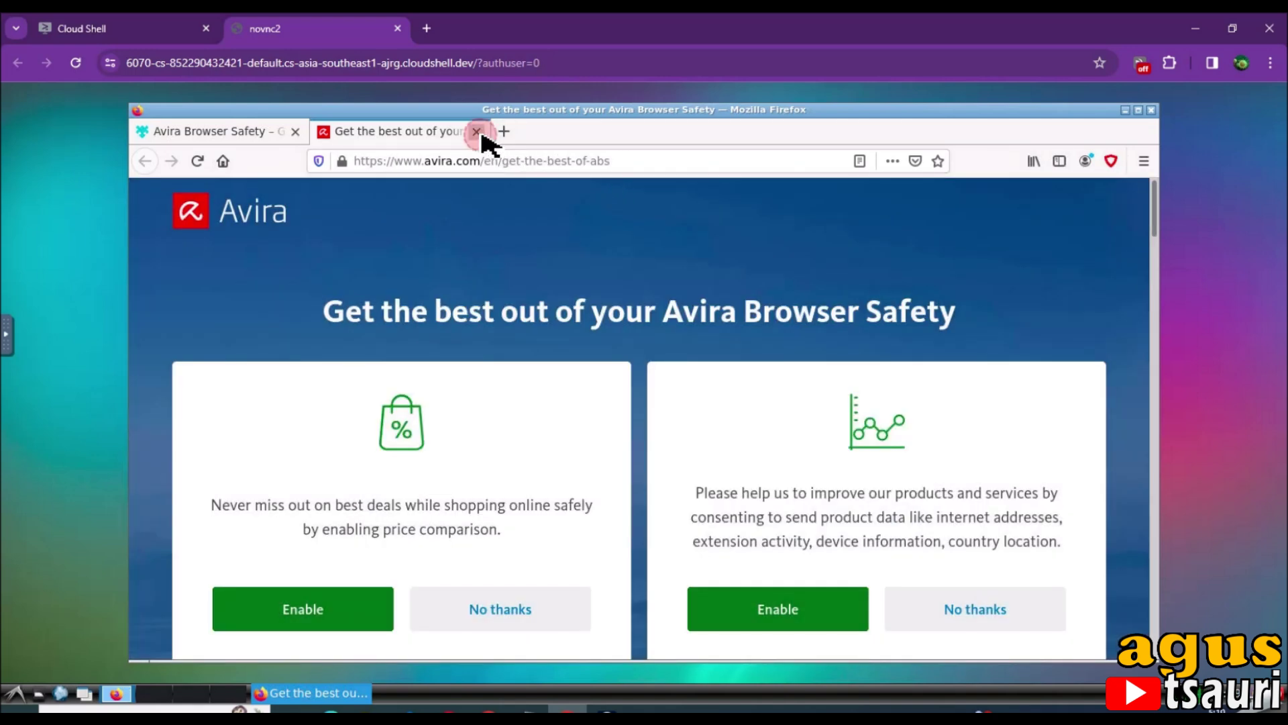
click(477, 131)
click(982, 241)
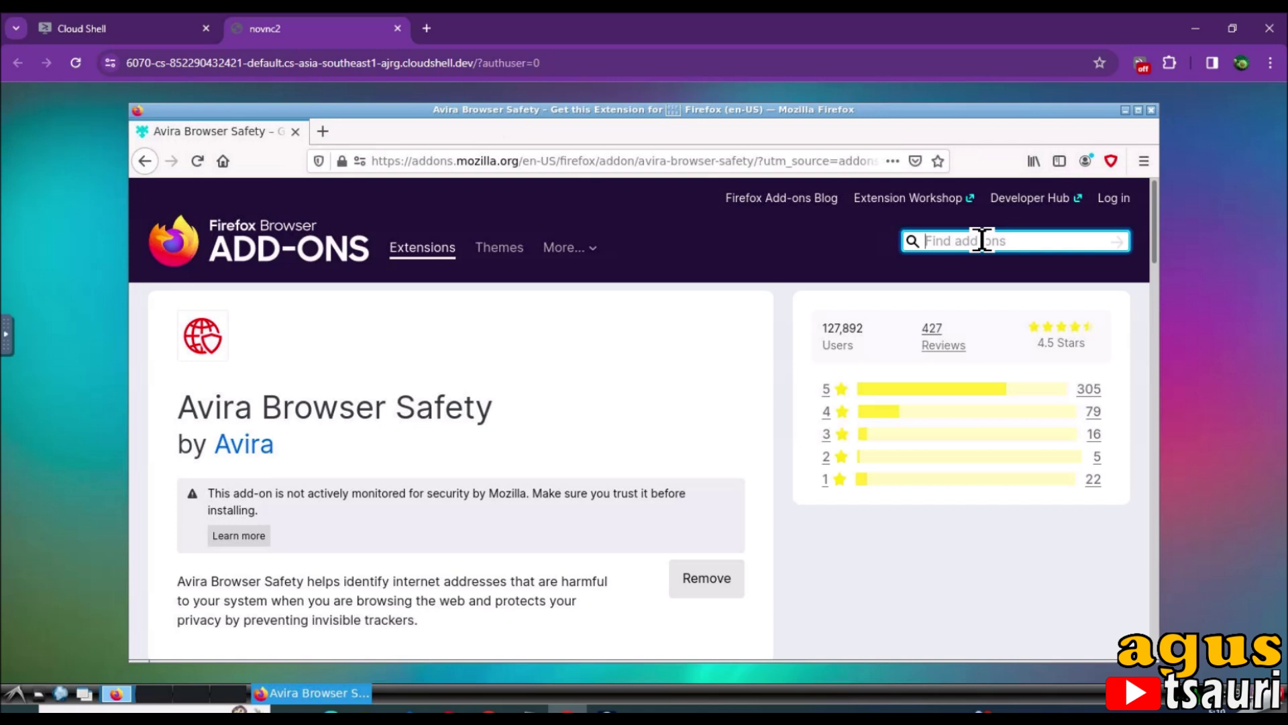
Search the add-ons site for 'vytal spoof' and look over the results.
text(vytal)
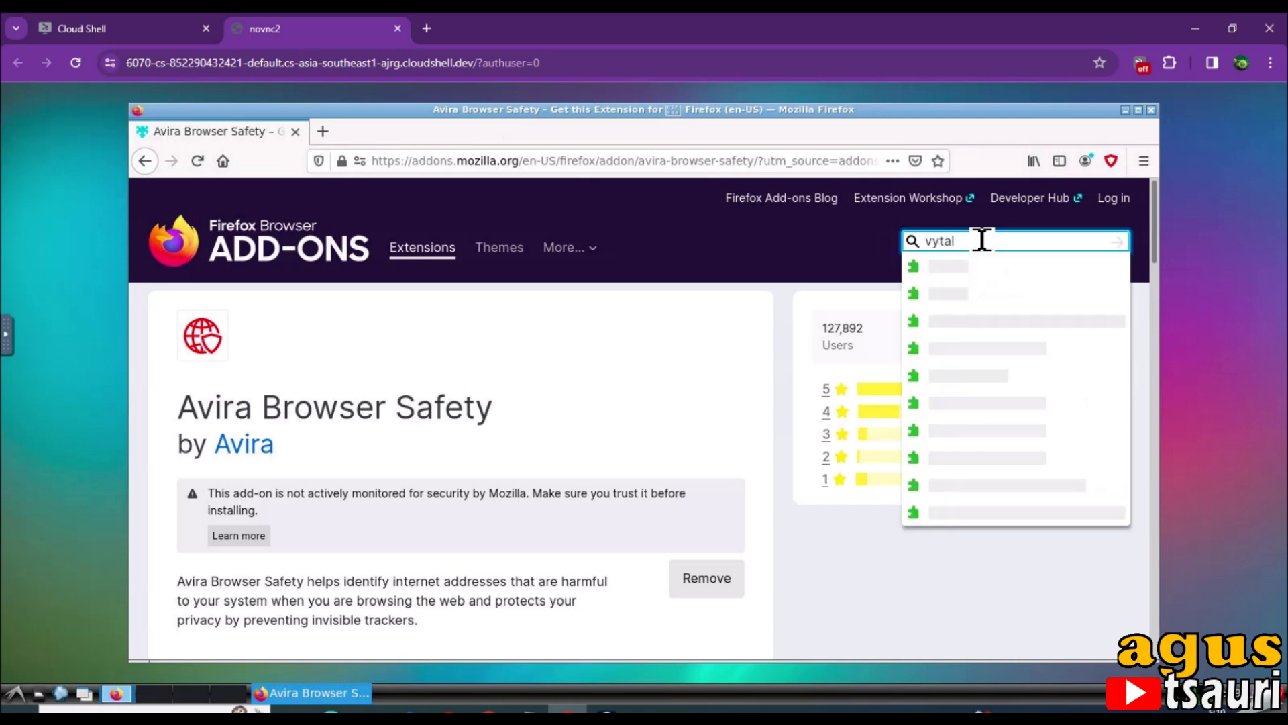
text( s)
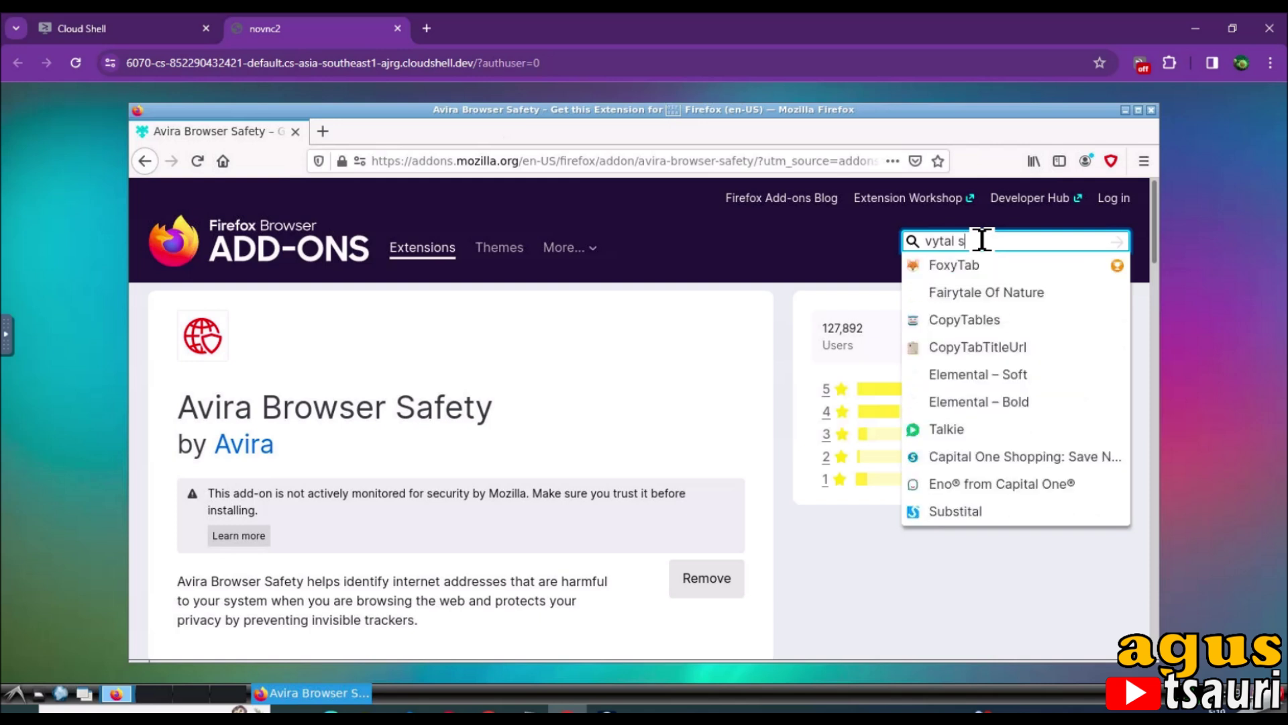
text(poof)
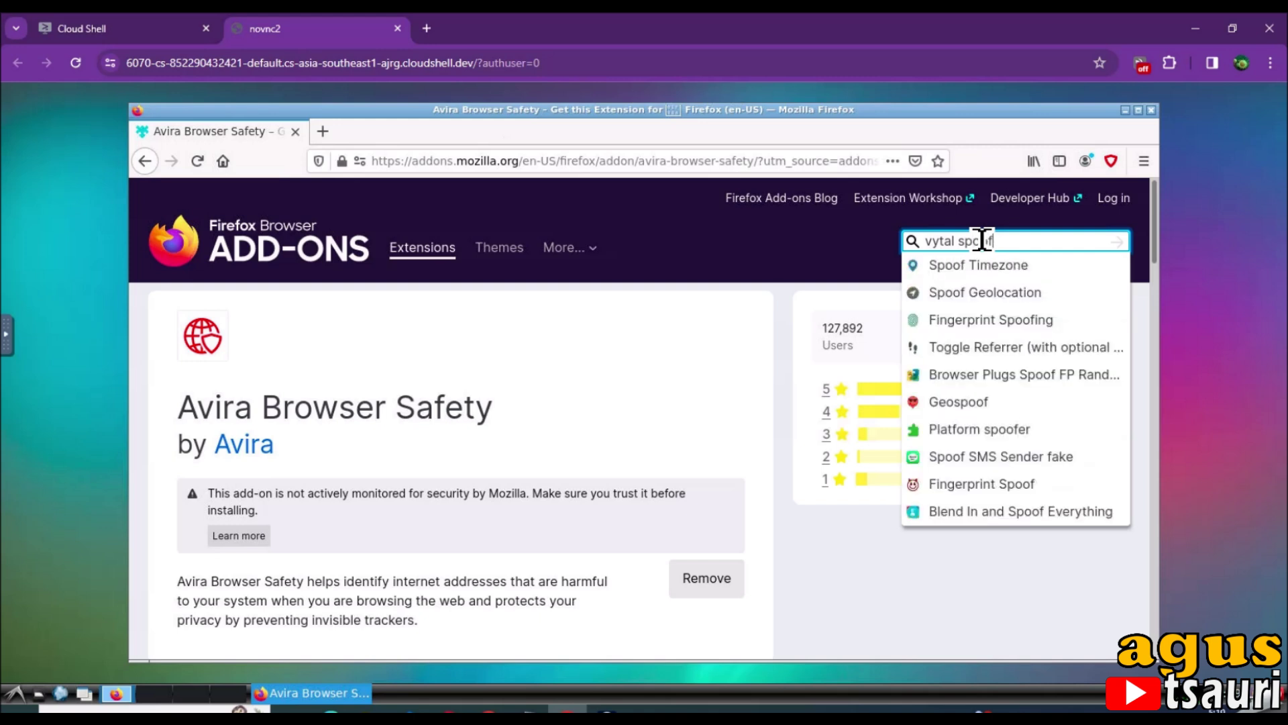
key(Return)
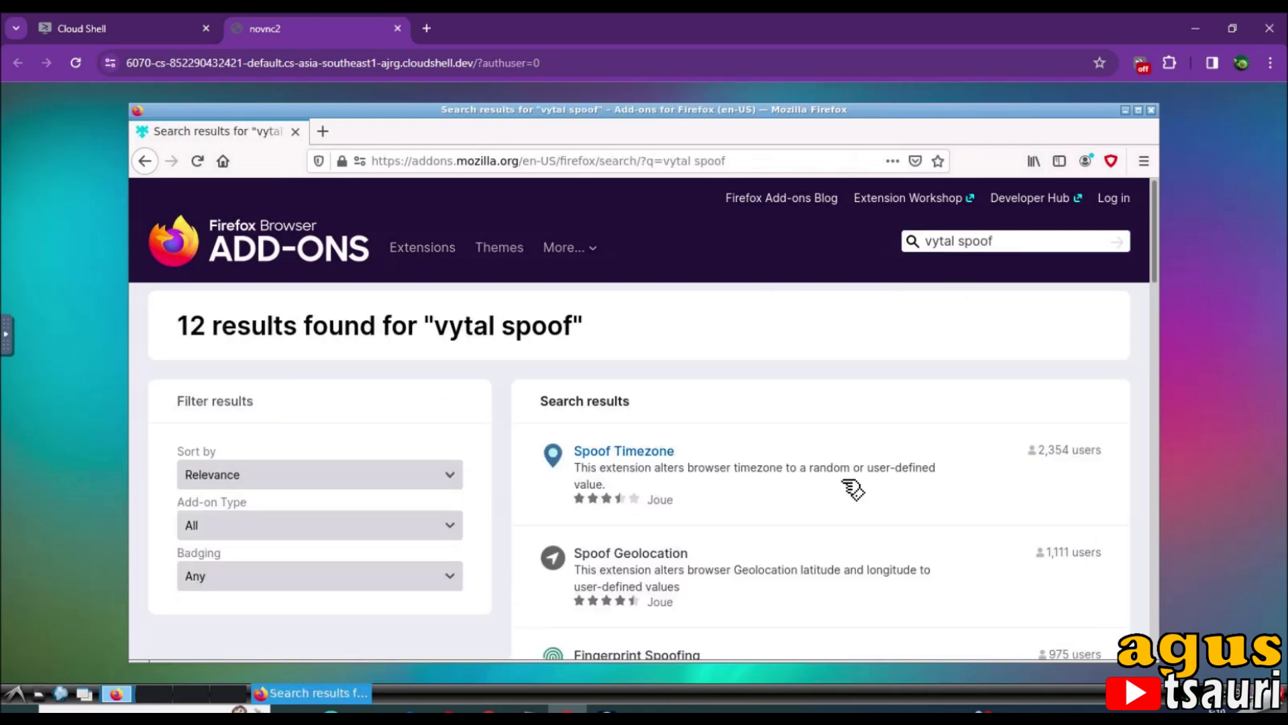
scroll(849, 488, down, 3)
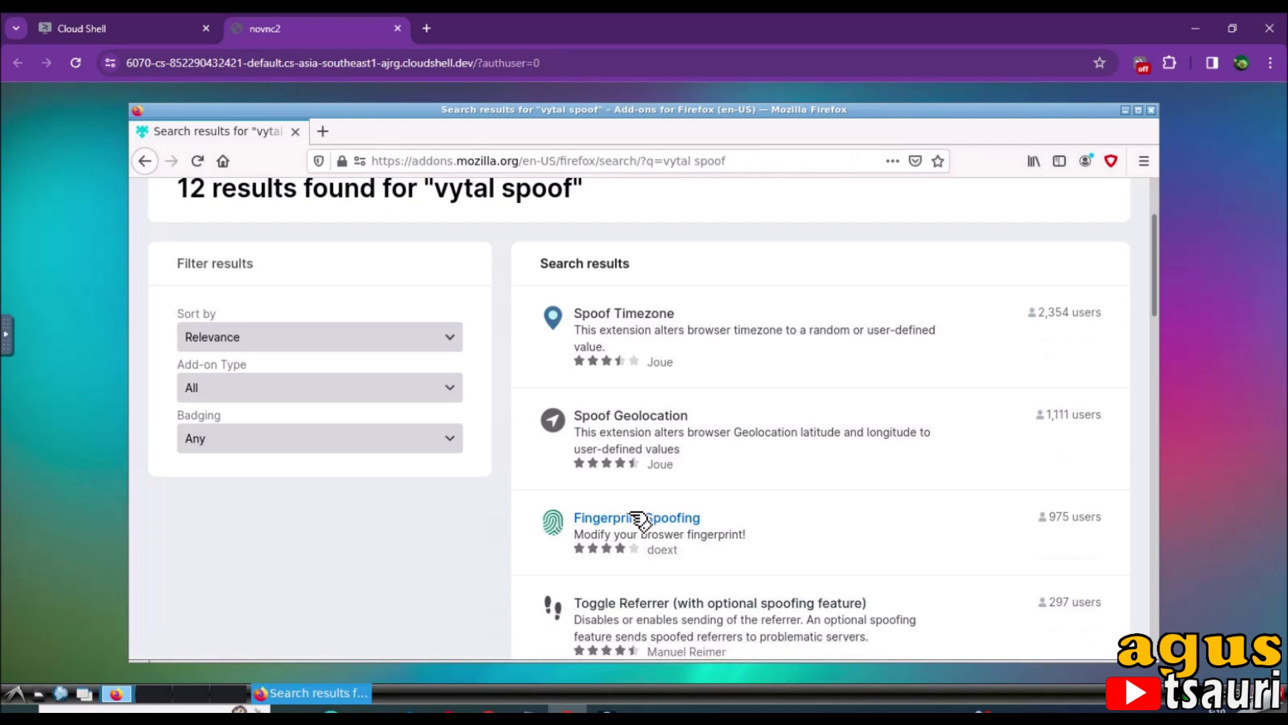
scroll(641, 521, down, 2)
scroll(641, 520, up, 2)
scroll(641, 520, up, 2)
Preview the Spoof Timezone add-on page, then go back to the vytal spoof results.
click(648, 409)
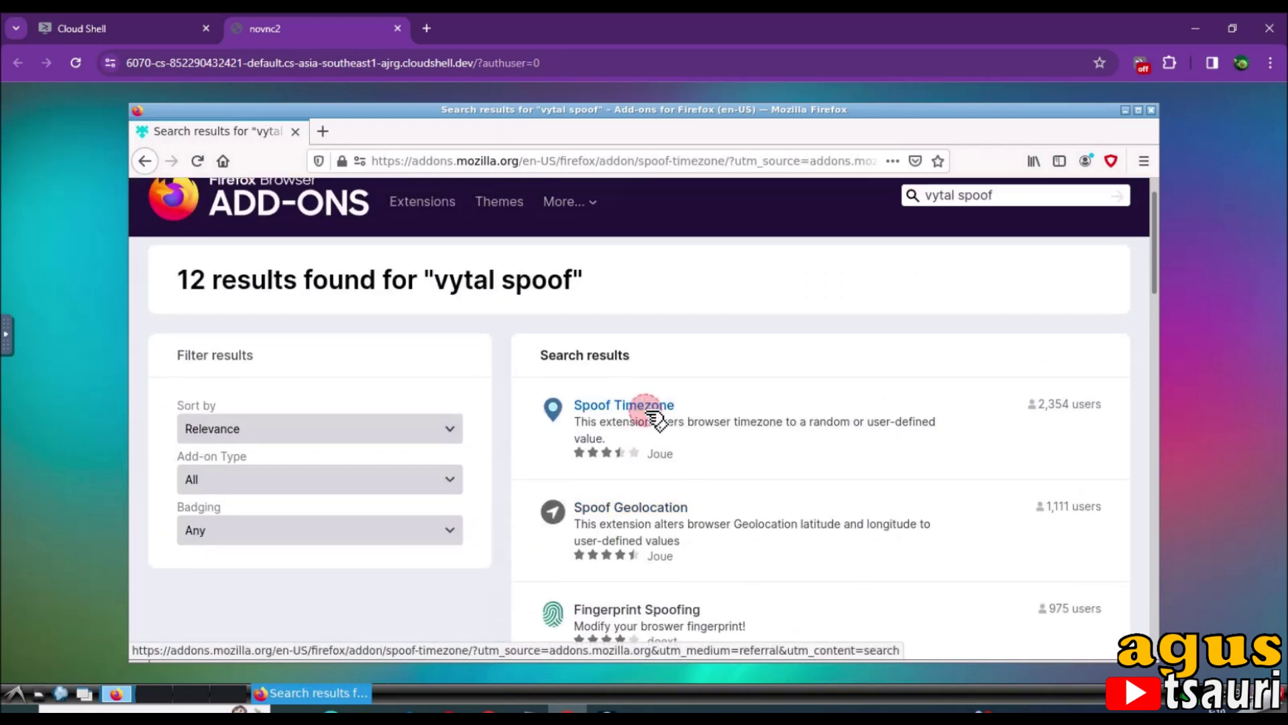
click(148, 161)
scroll(637, 459, down, 1)
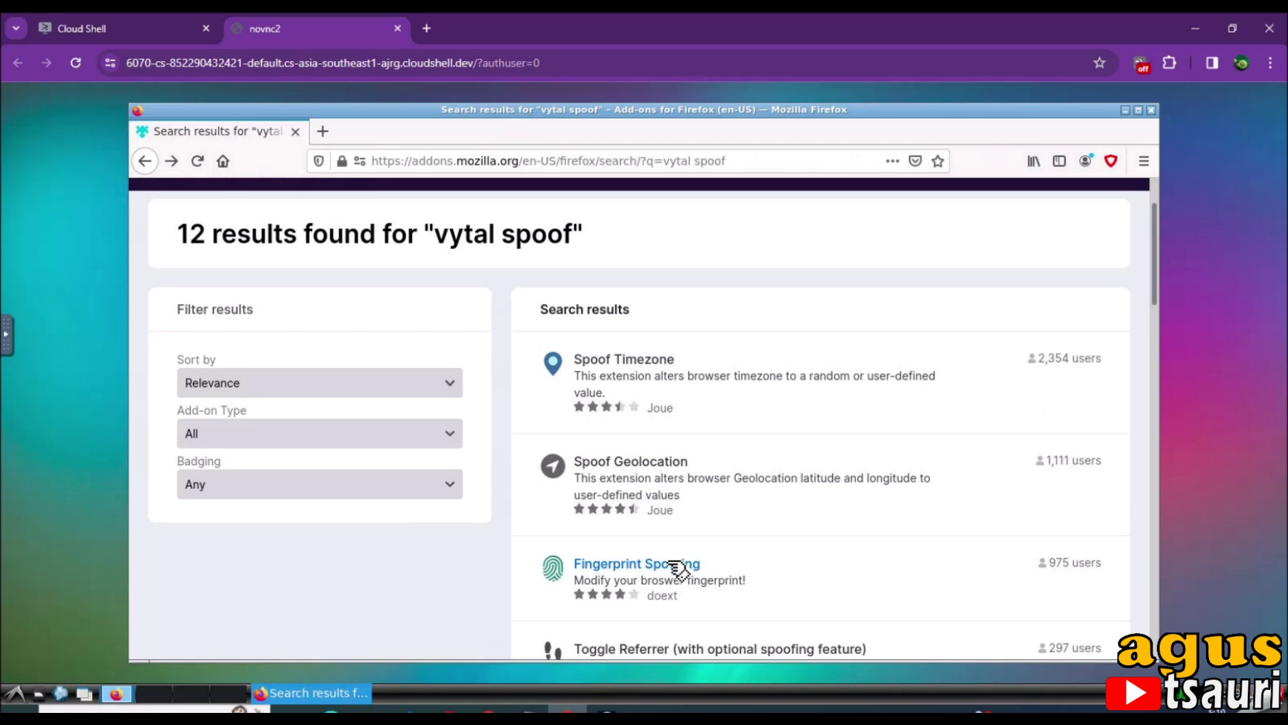
Install Spoof Geolocation with private-window access and close its webextension.org welcome tab.
click(641, 463)
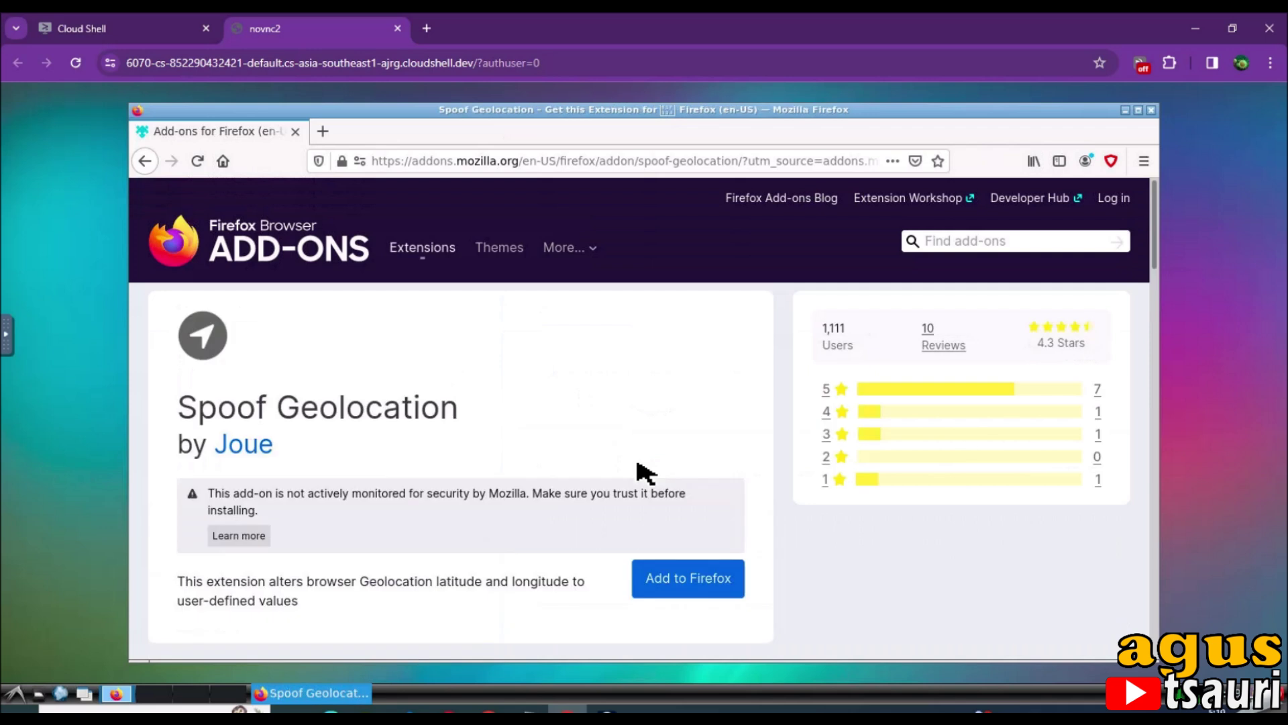
click(691, 574)
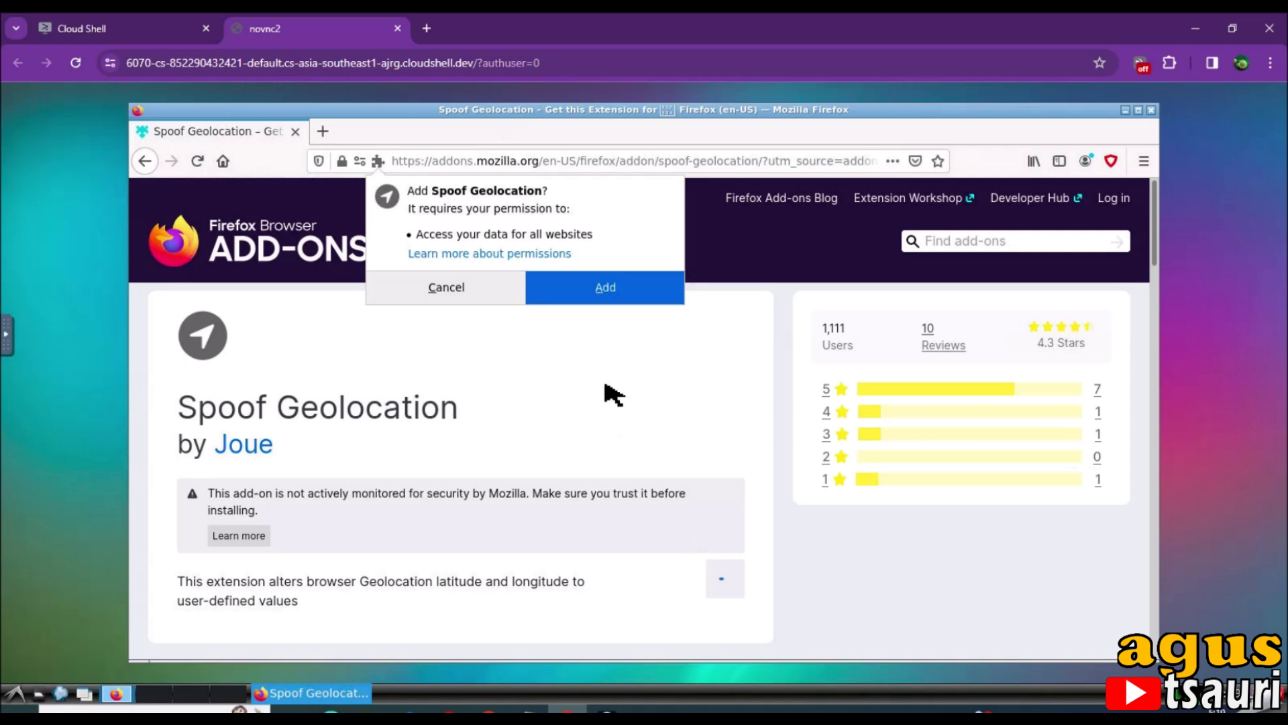
click(588, 295)
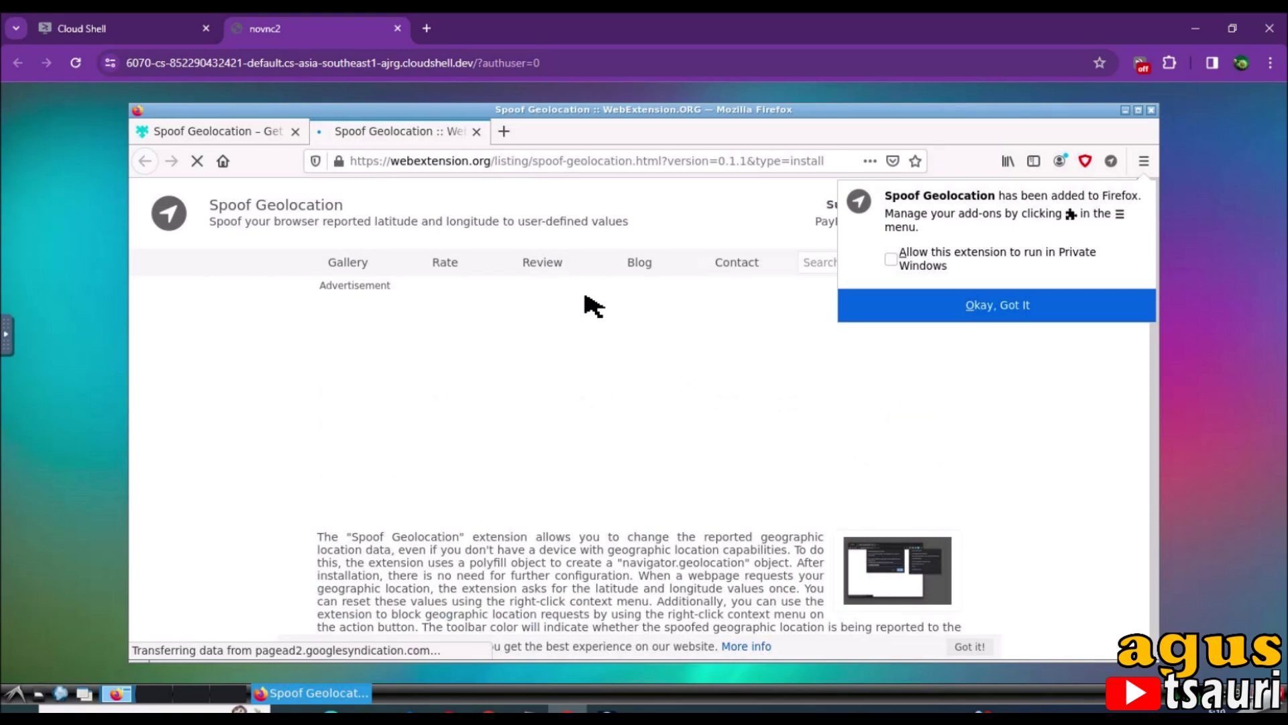
click(893, 259)
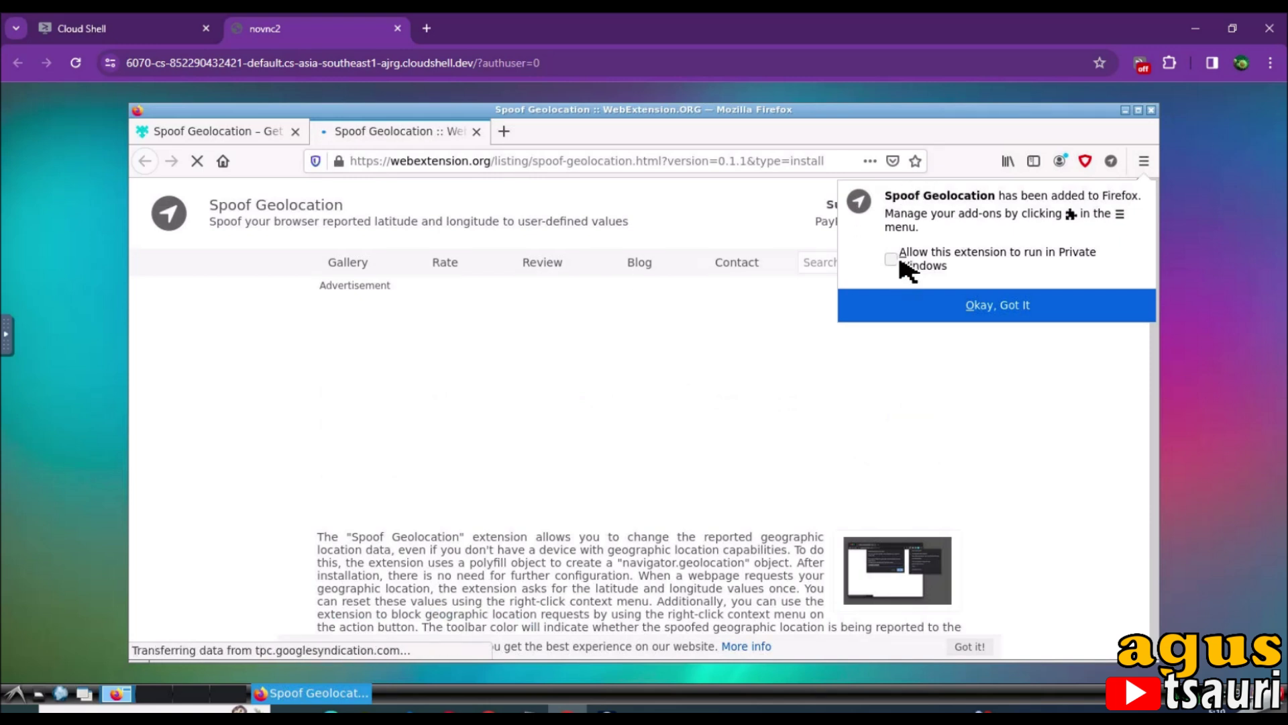
click(942, 306)
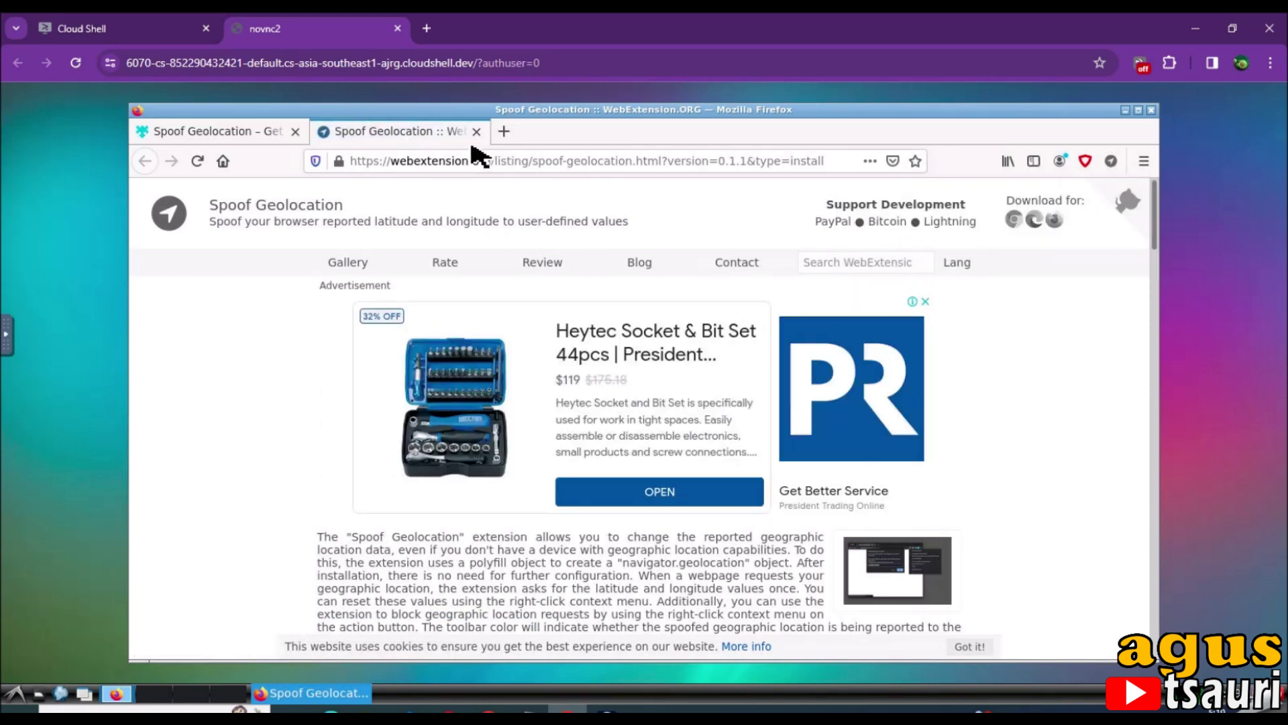
click(476, 130)
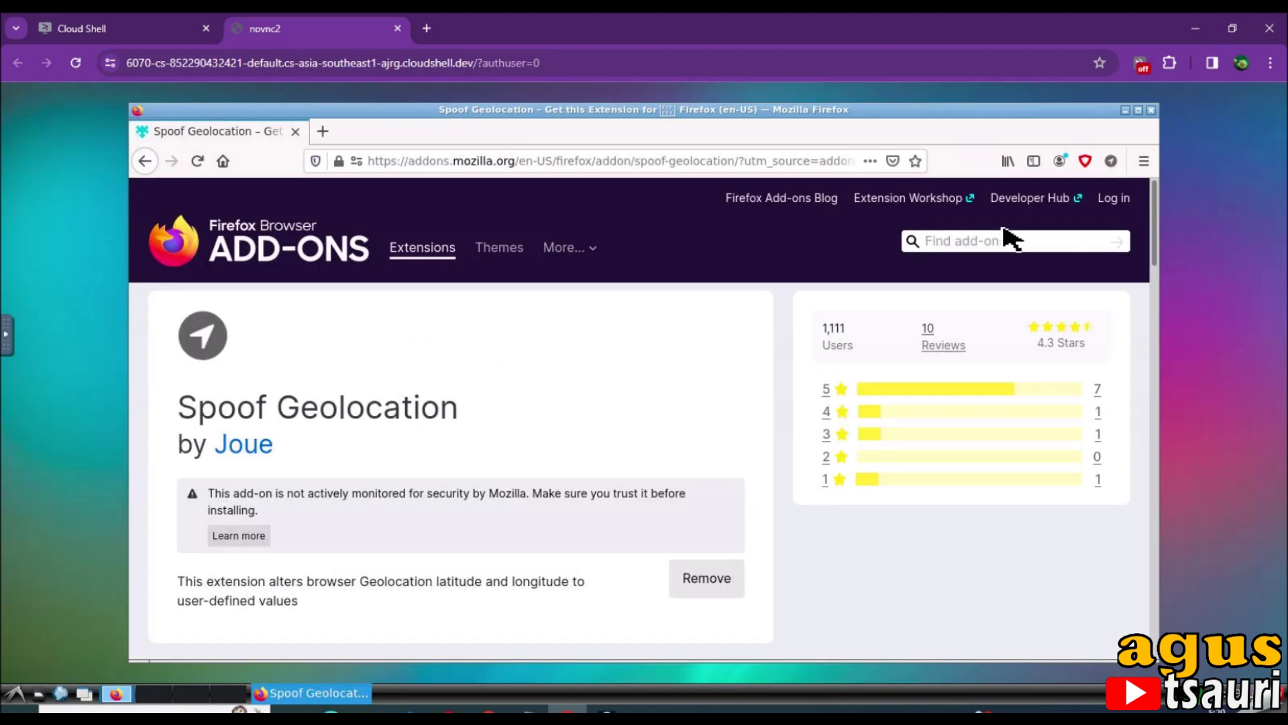
click(1005, 245)
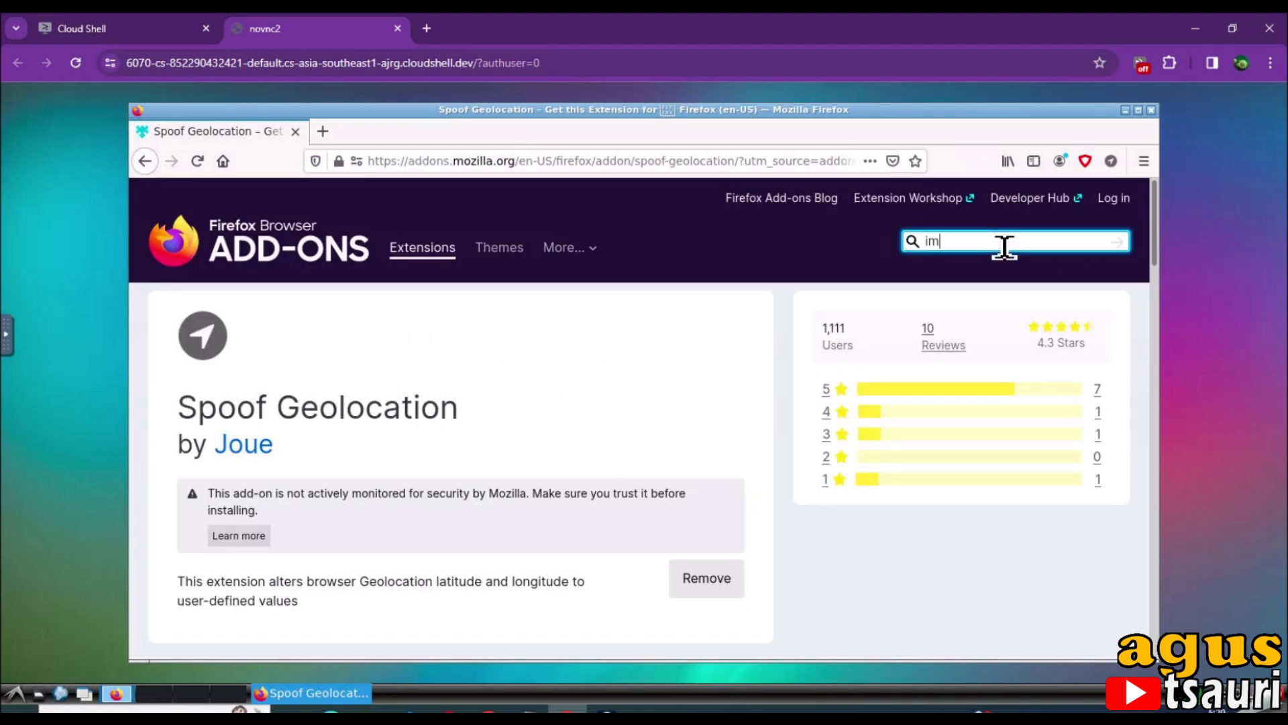
Search add-ons for 'improve youtube' and open the Improve YouTube! page.
text(prov)
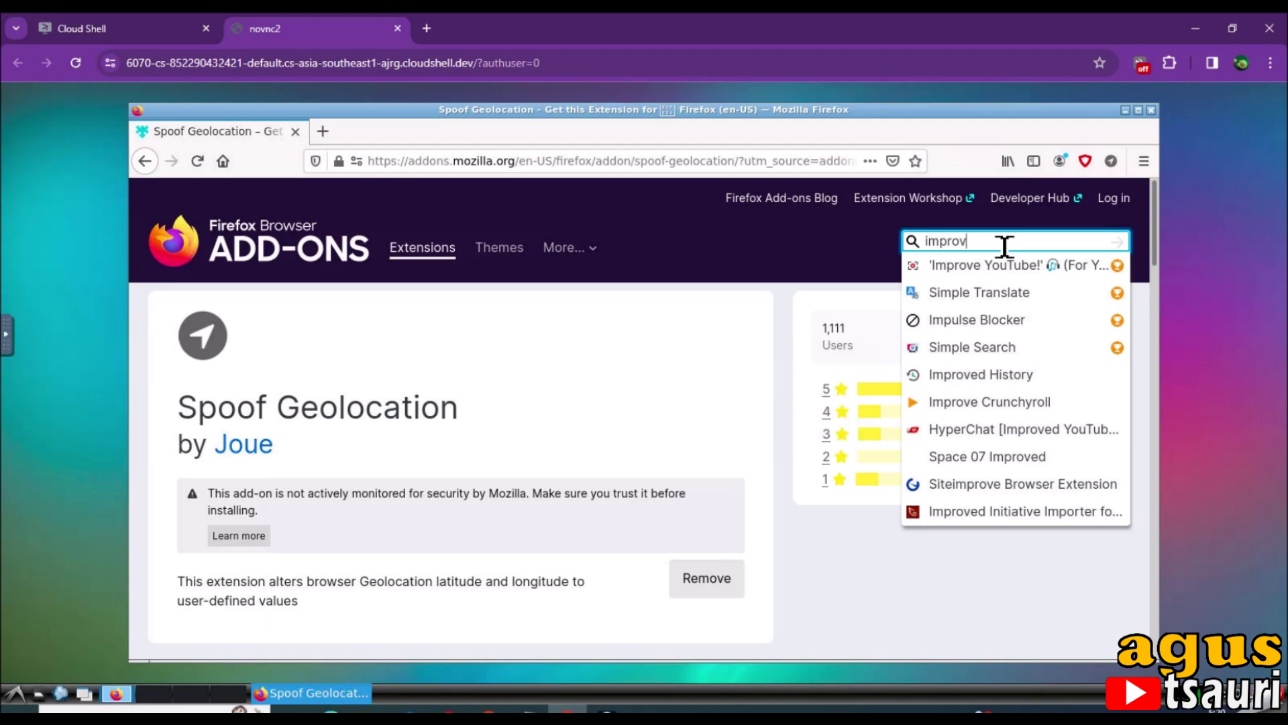
text(e you)
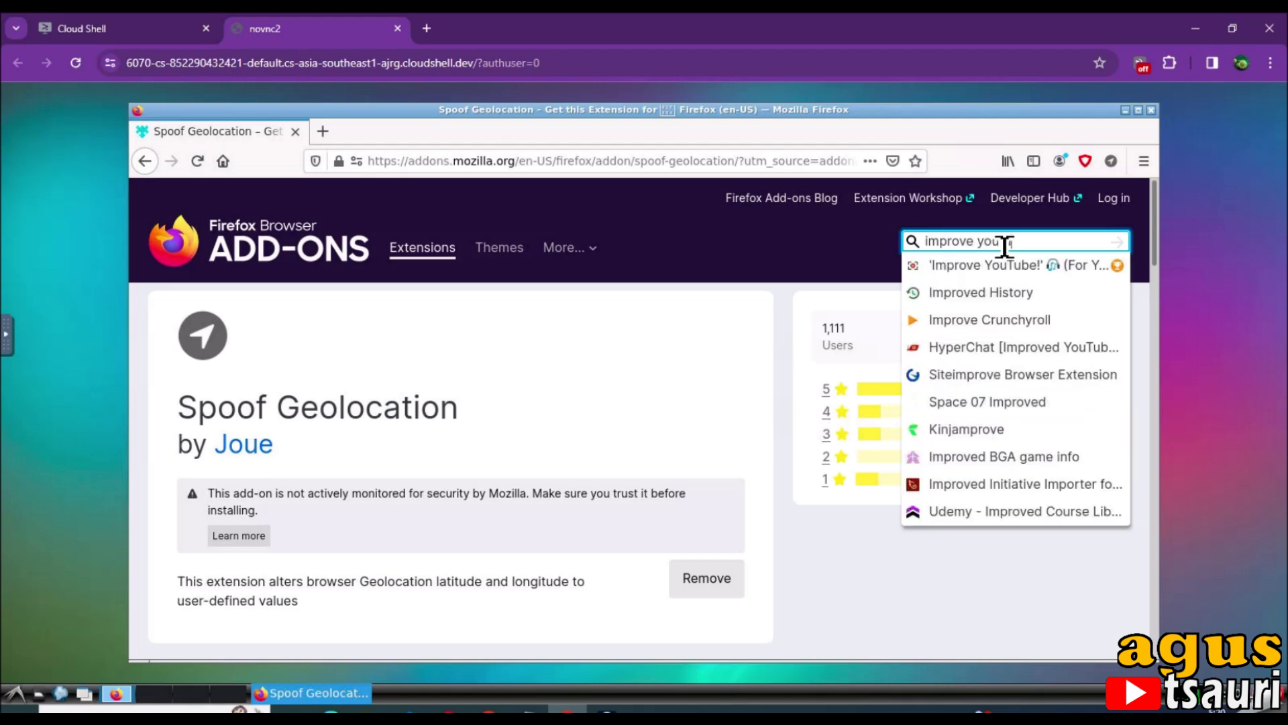
text(tube)
key(Return)
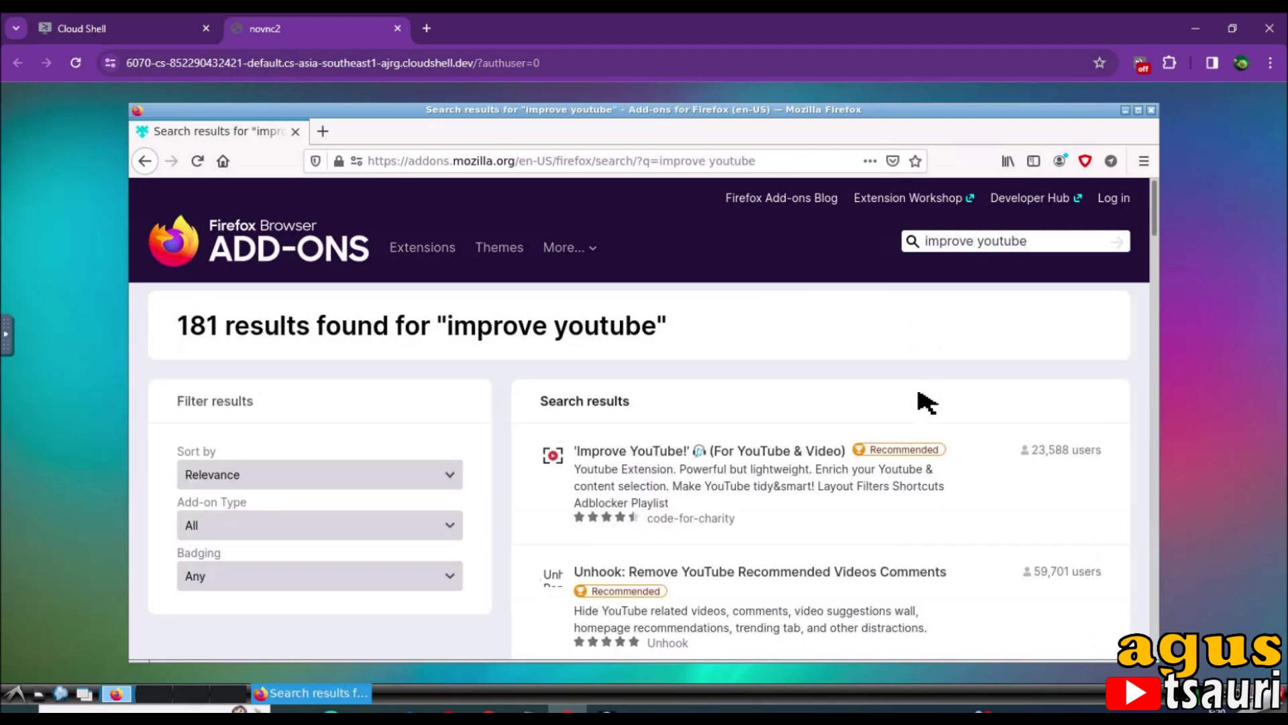
scroll(790, 463, down, 1)
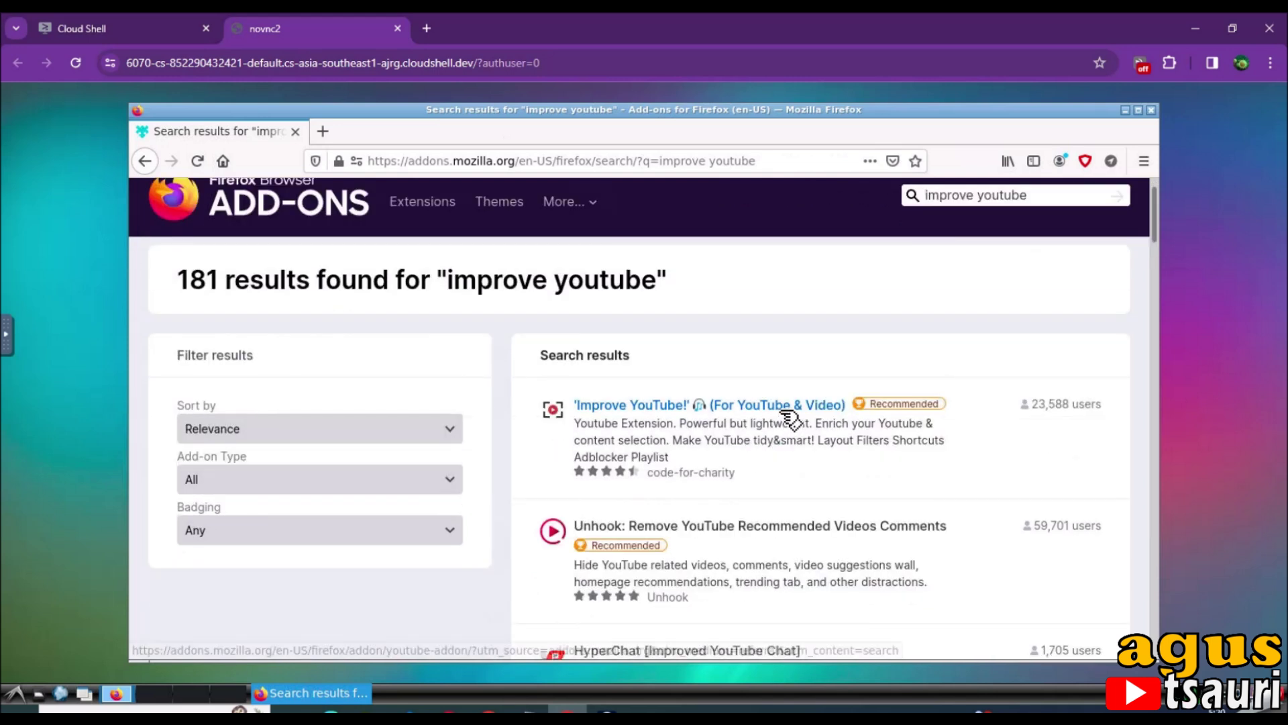
click(745, 406)
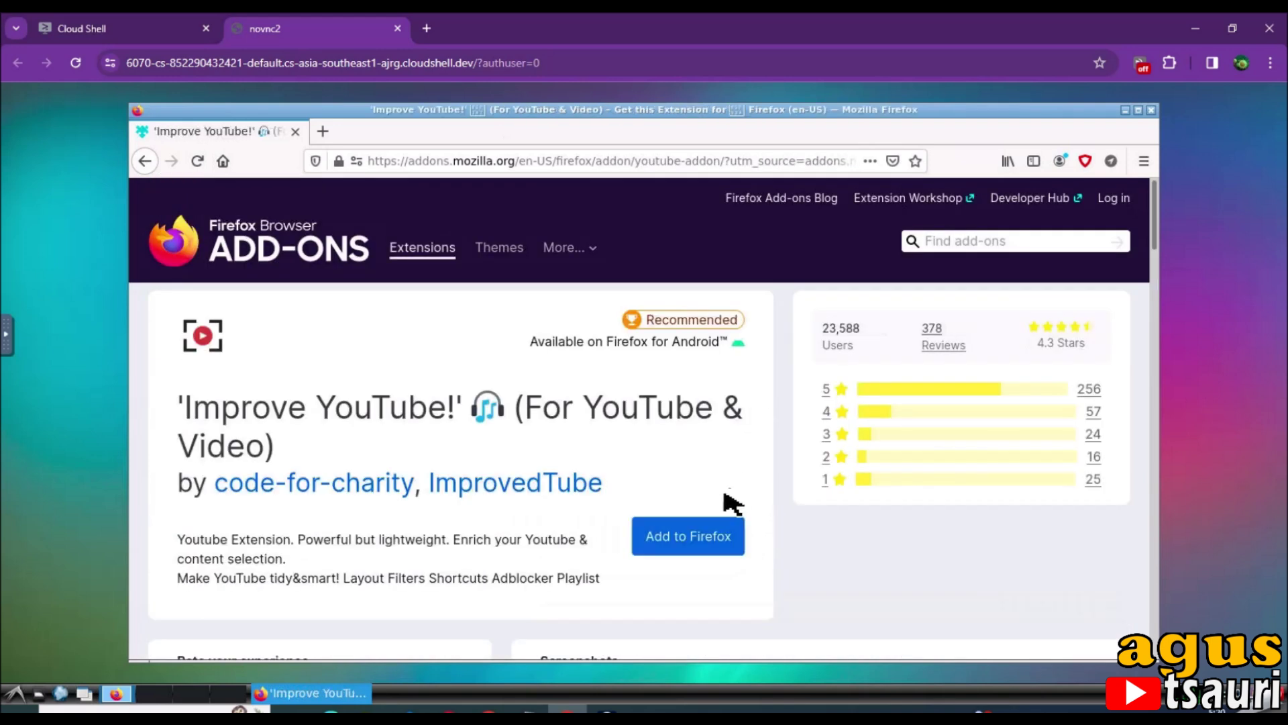
Add Improve YouTube! to Firefox, approving its permissions and allowing it in private windows.
click(691, 534)
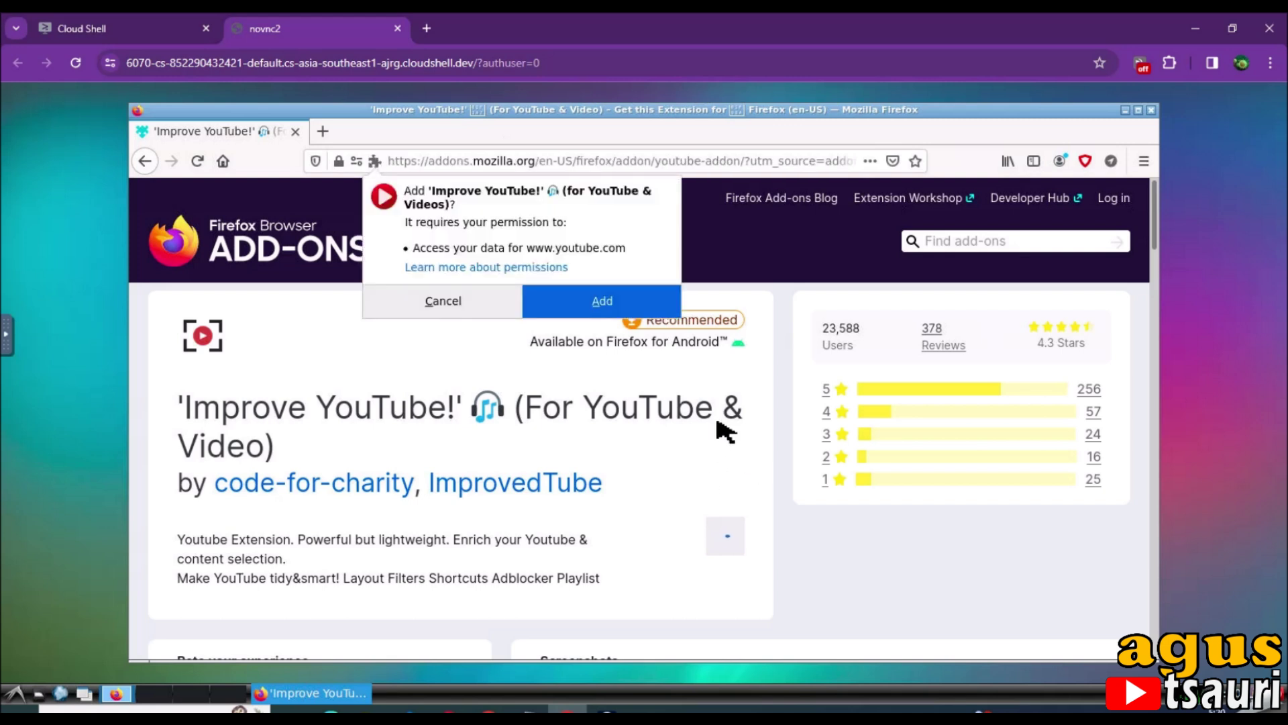
click(648, 312)
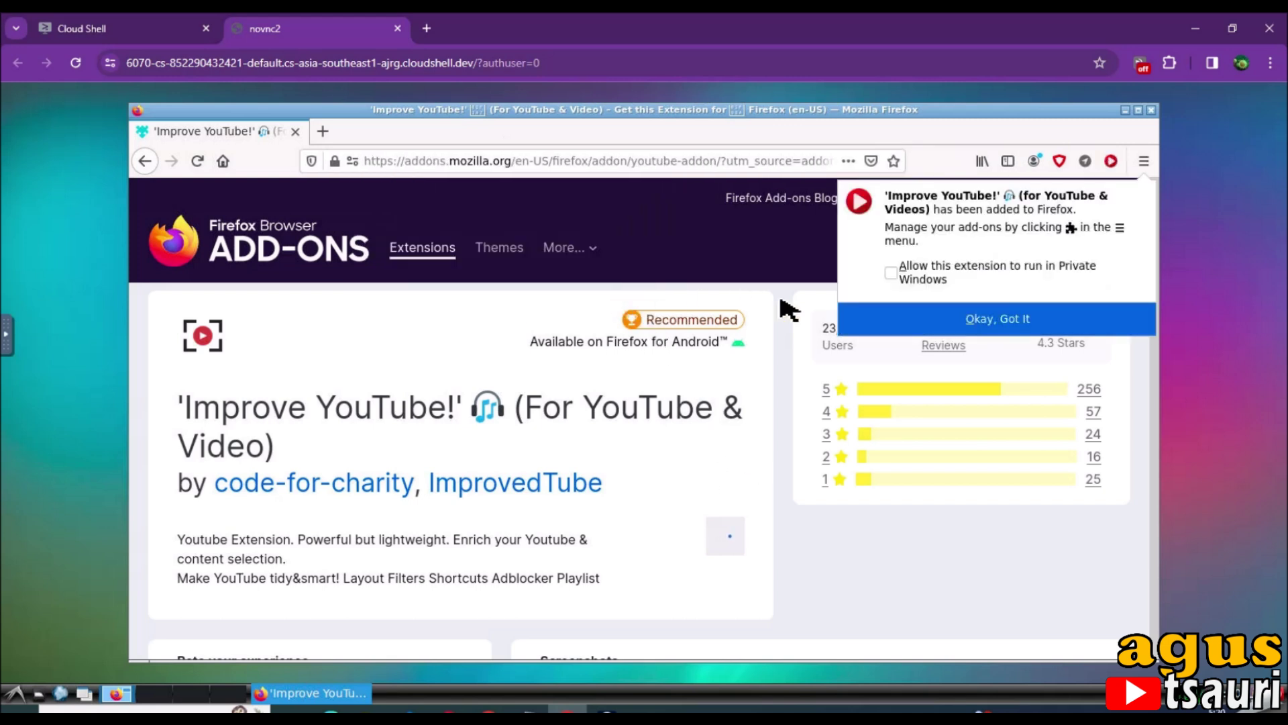
click(895, 272)
click(926, 321)
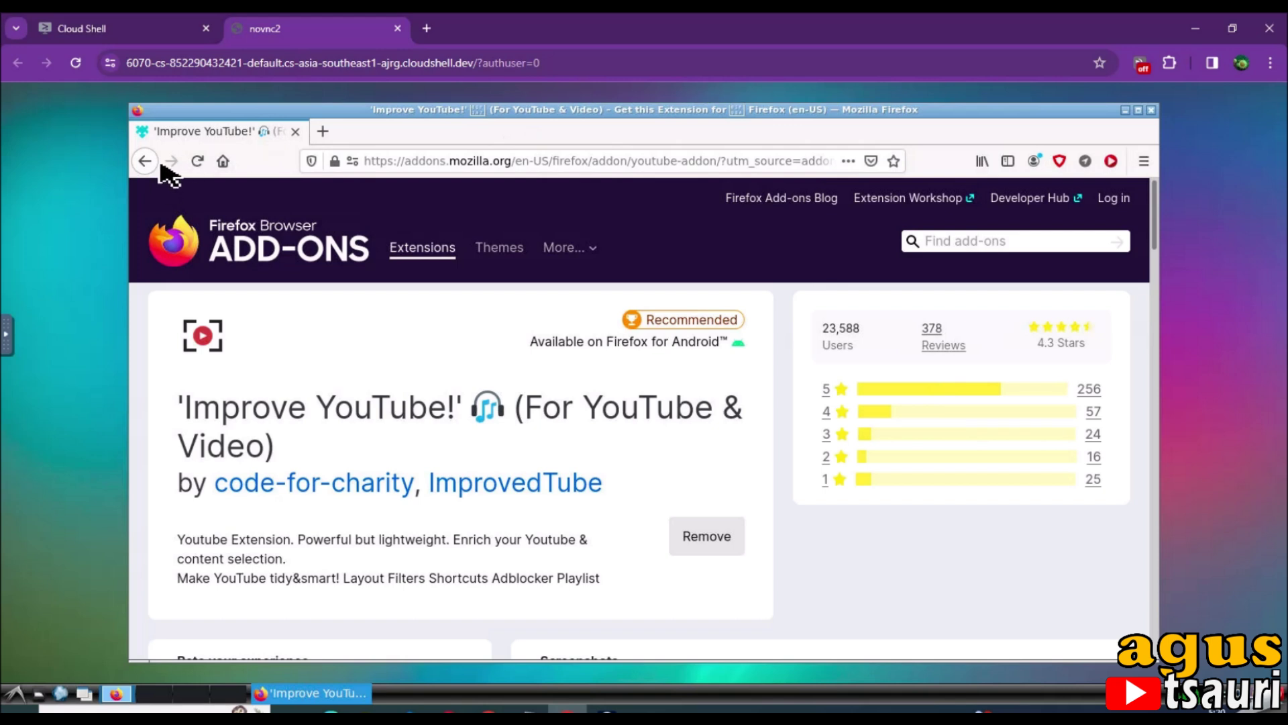
Search add-ons for 'random user agent' and open the Random User-Agent (Switcher) page.
click(1007, 243)
text(n)
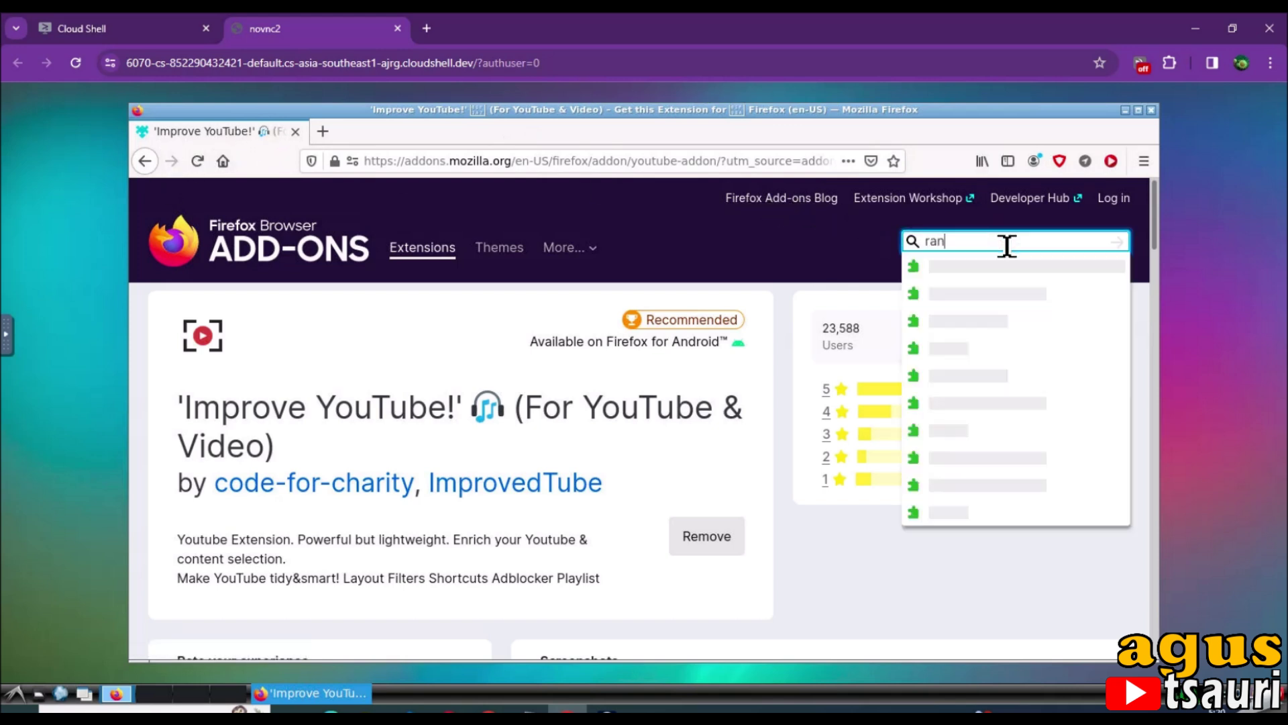
text(dom user)
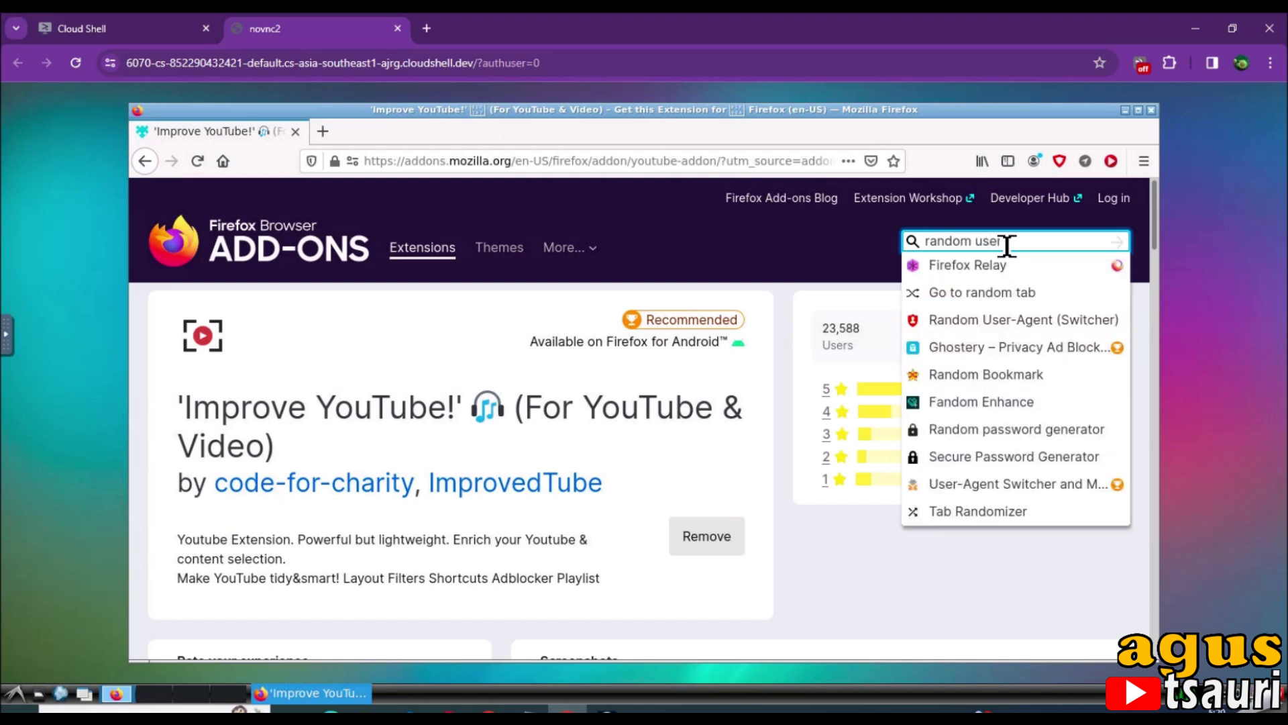
text( agent)
key(Return)
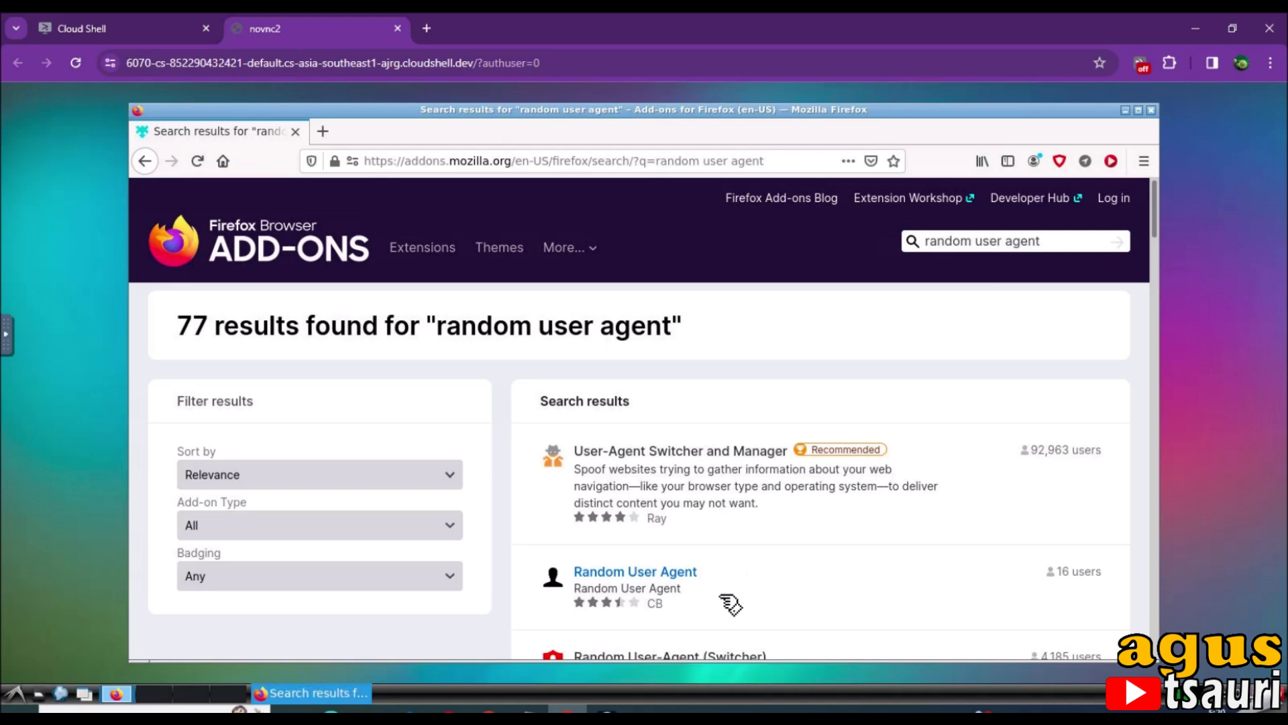
scroll(730, 598, down, 2)
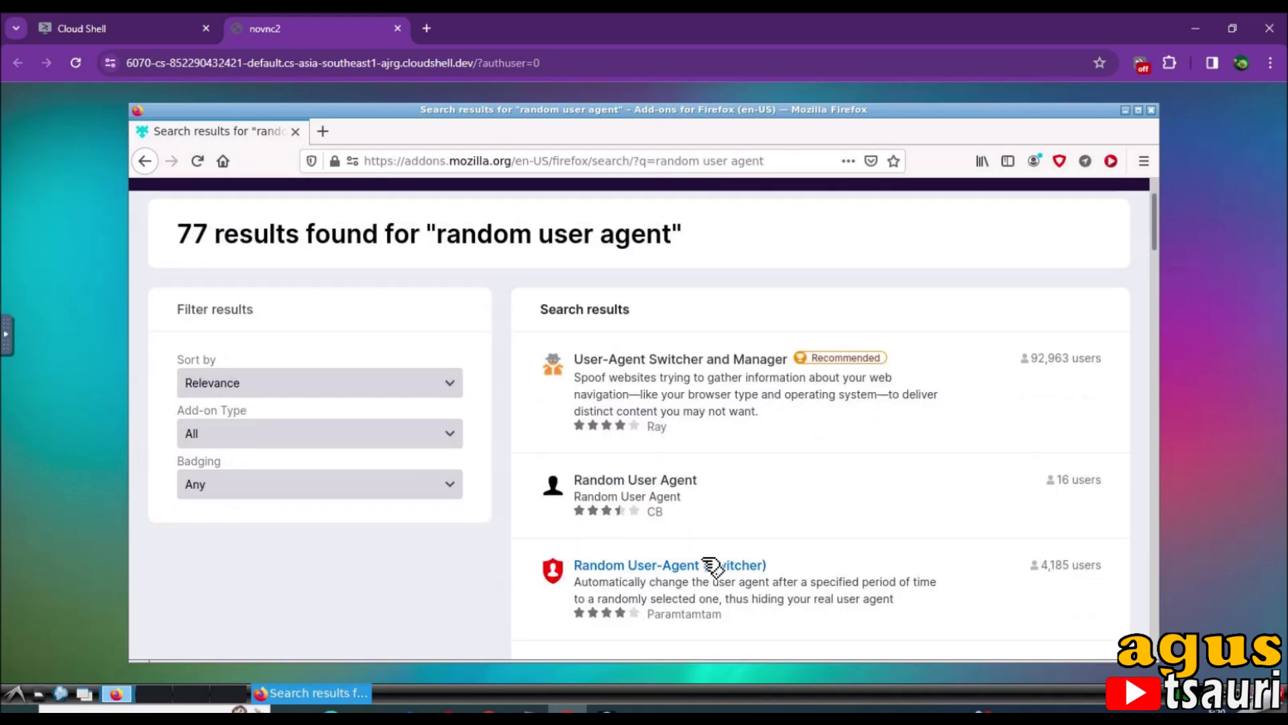
scroll(713, 567, down, 2)
click(688, 475)
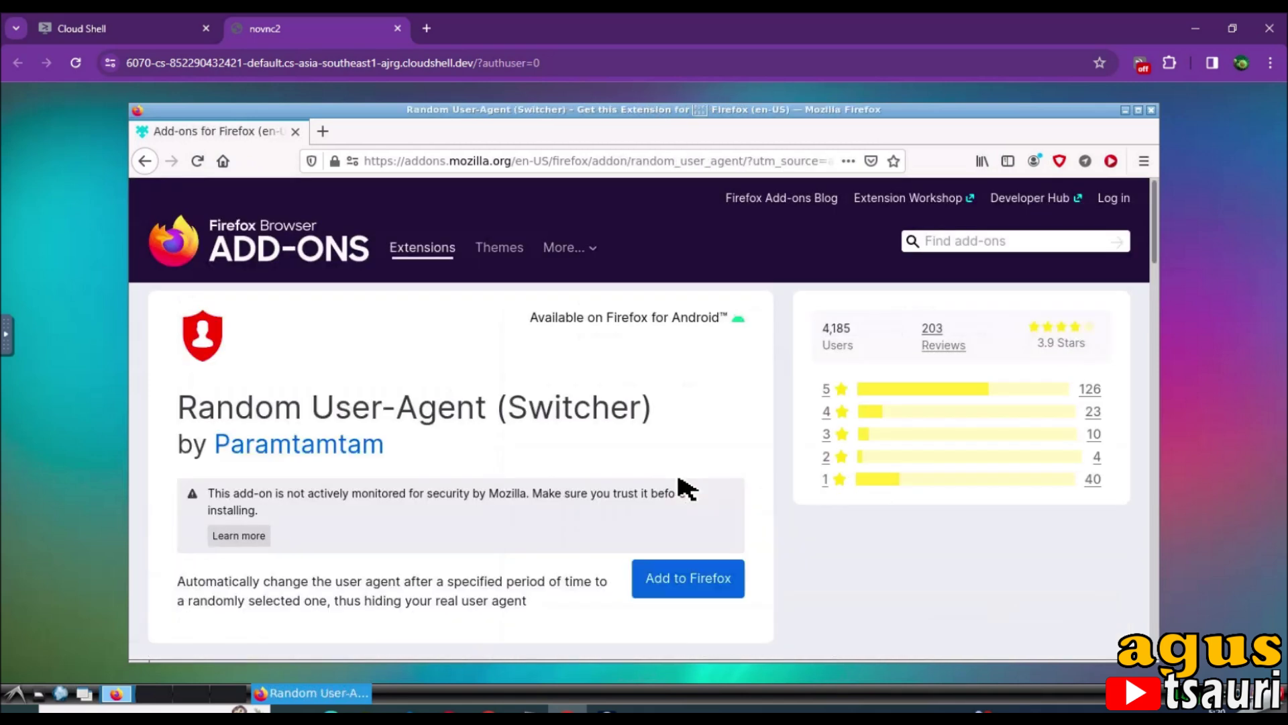
Add Random User-Agent (Switcher) to Firefox, approving its permissions and confirming the install.
click(712, 591)
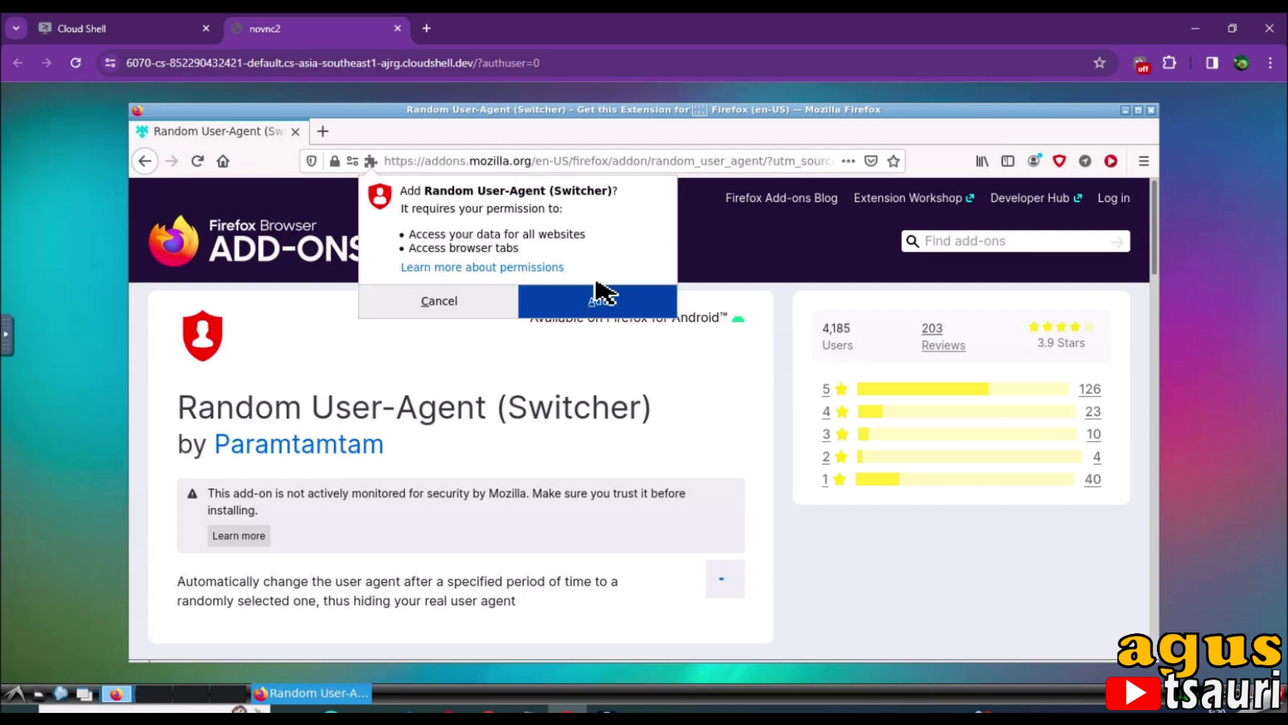
click(597, 297)
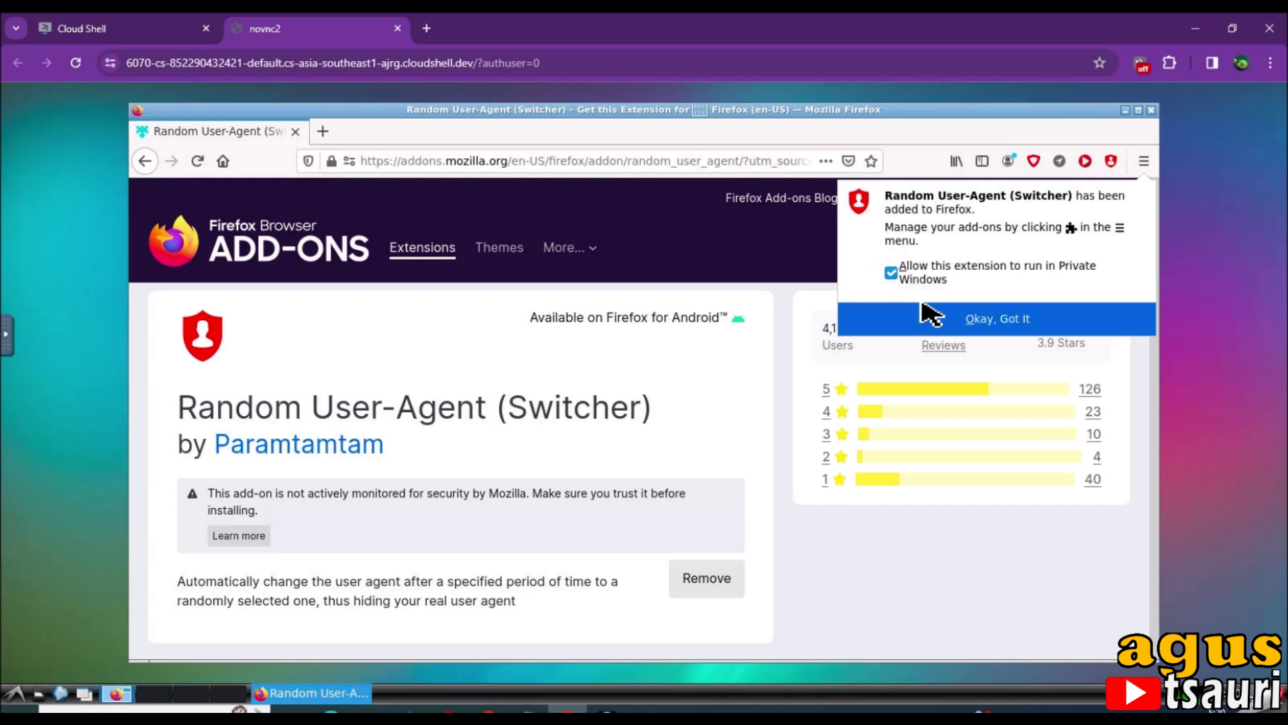
click(935, 322)
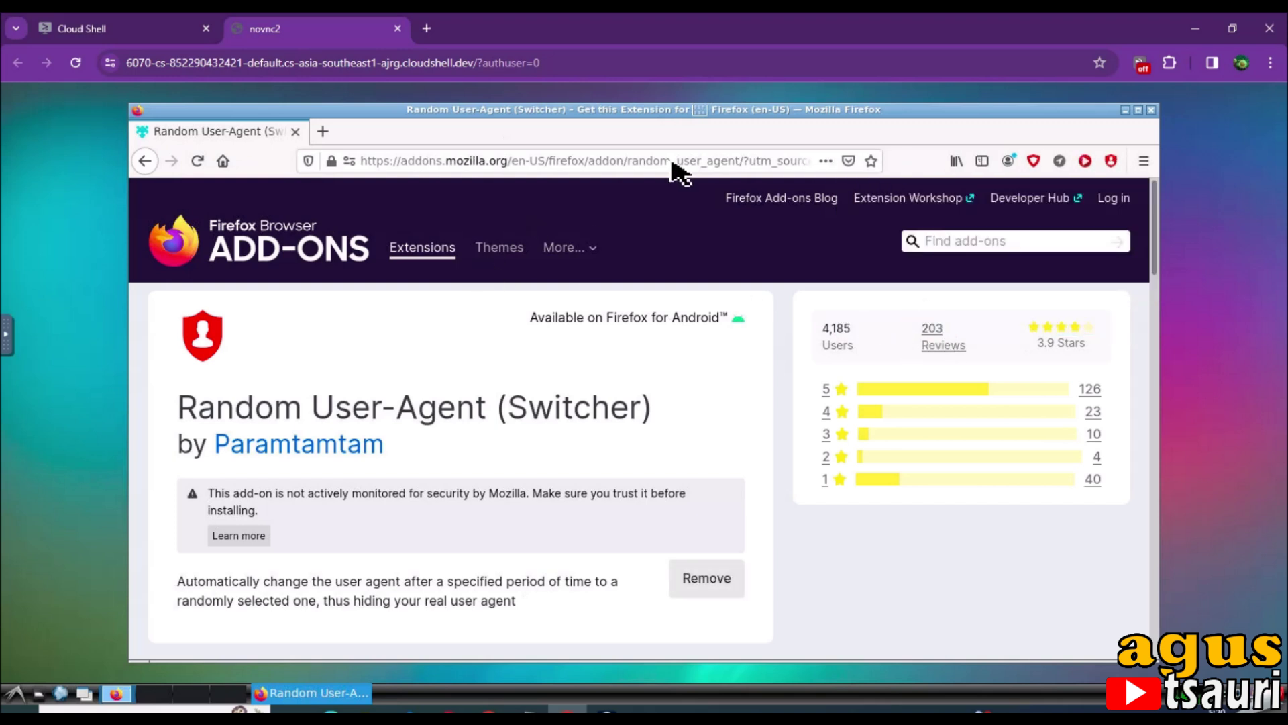
click(1016, 163)
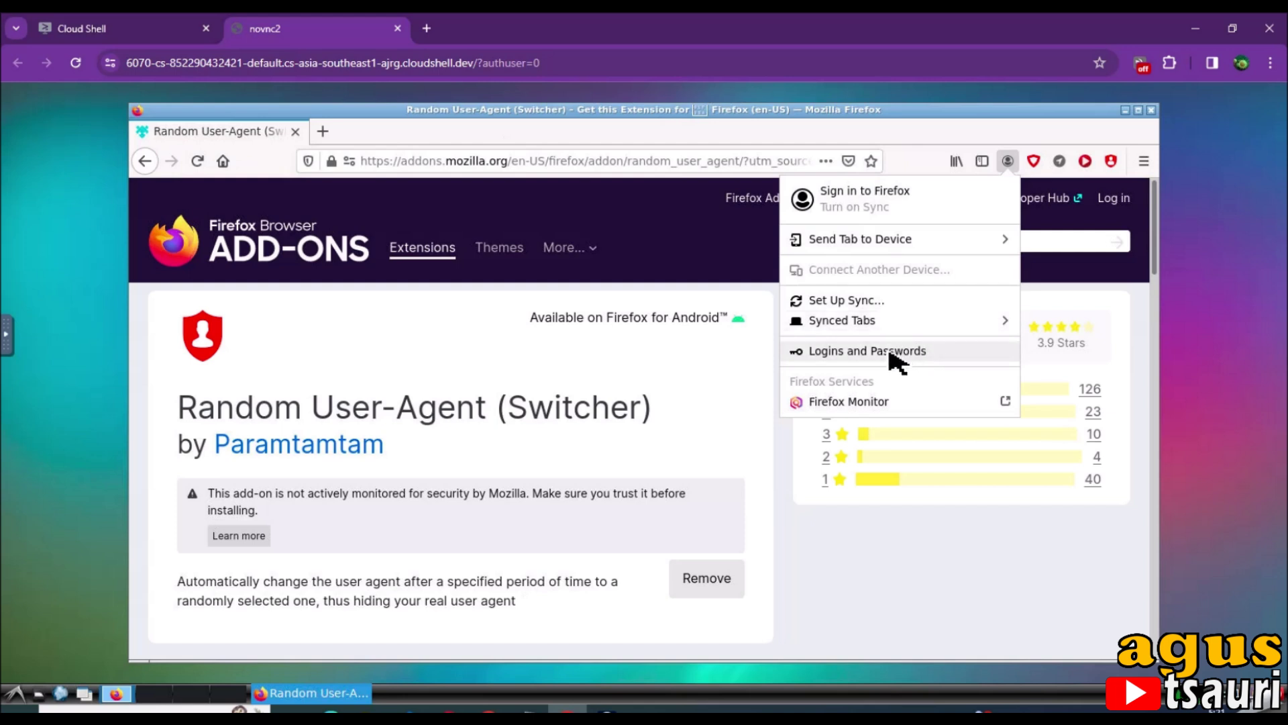
Close the Sync preferences tab and browse the Firefox account menu's Send Tab to Device options.
click(837, 307)
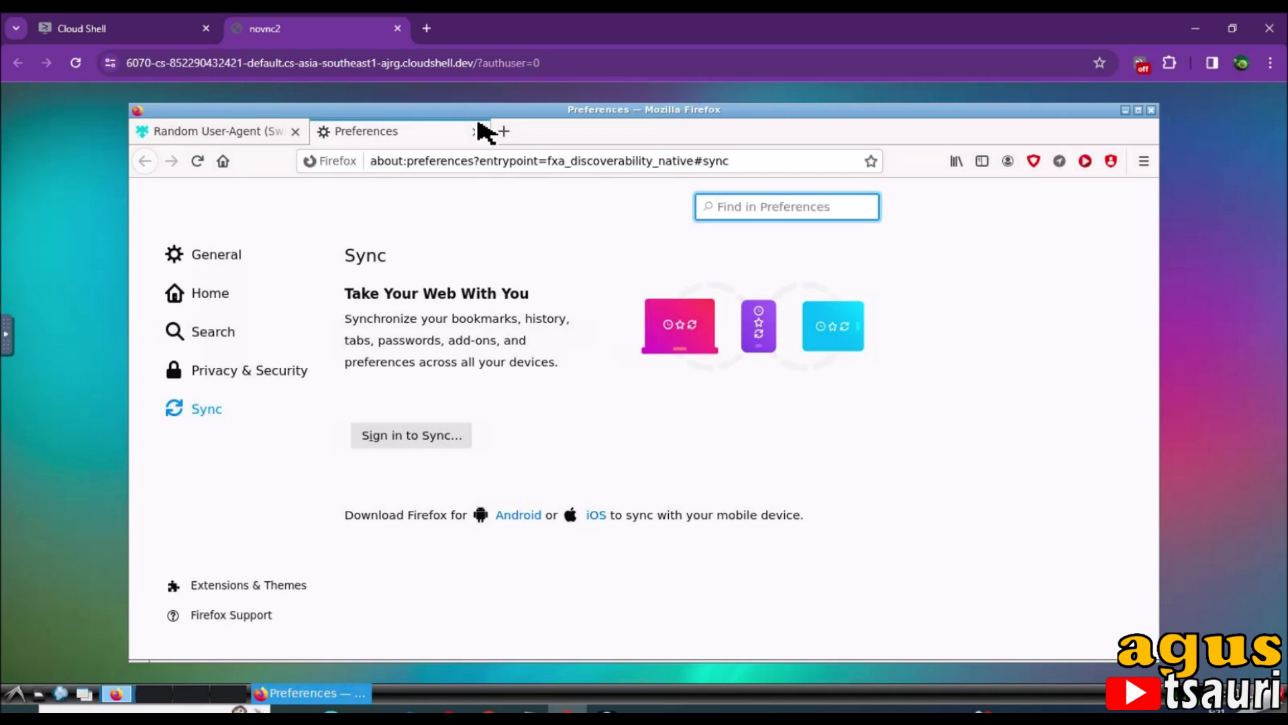
click(476, 132)
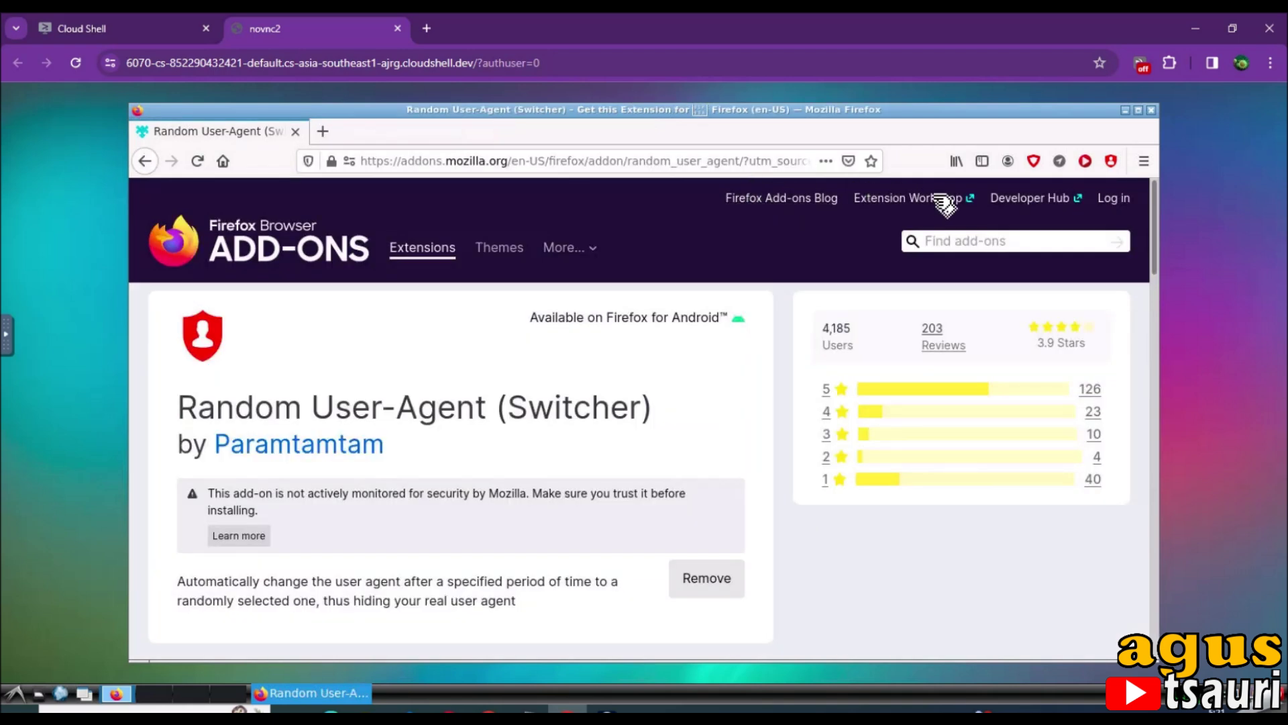
click(1007, 163)
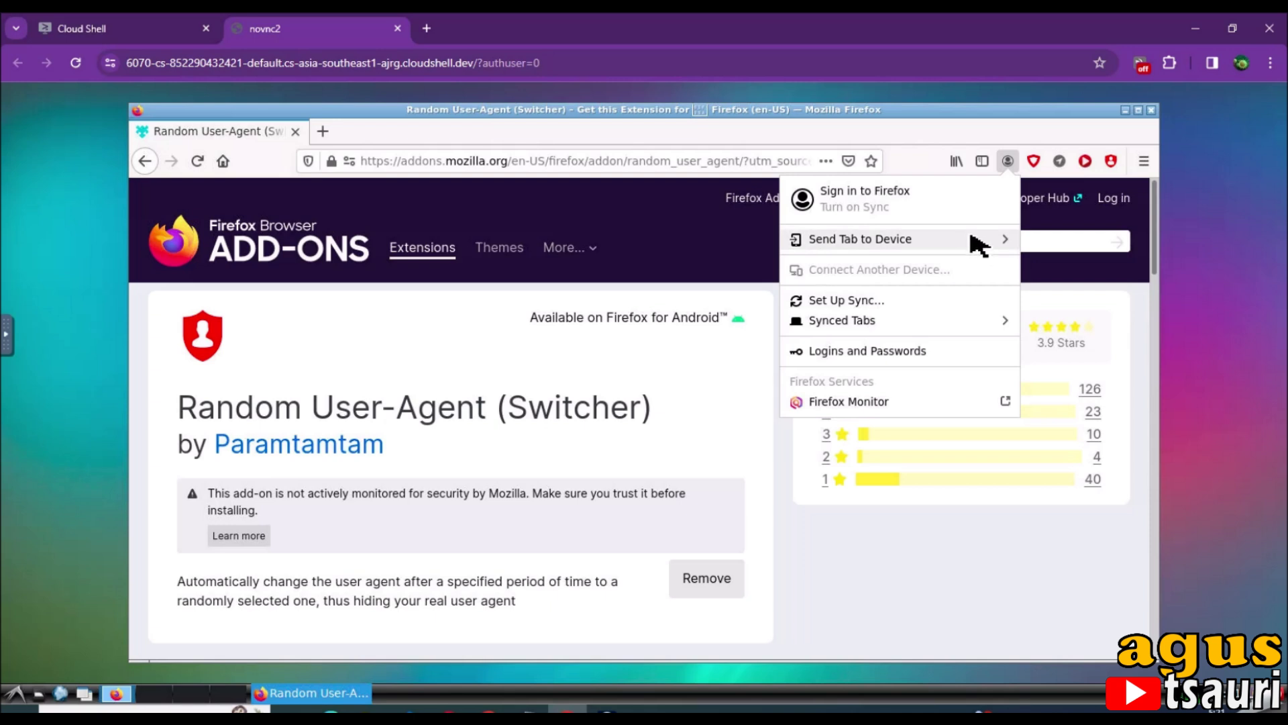
click(975, 243)
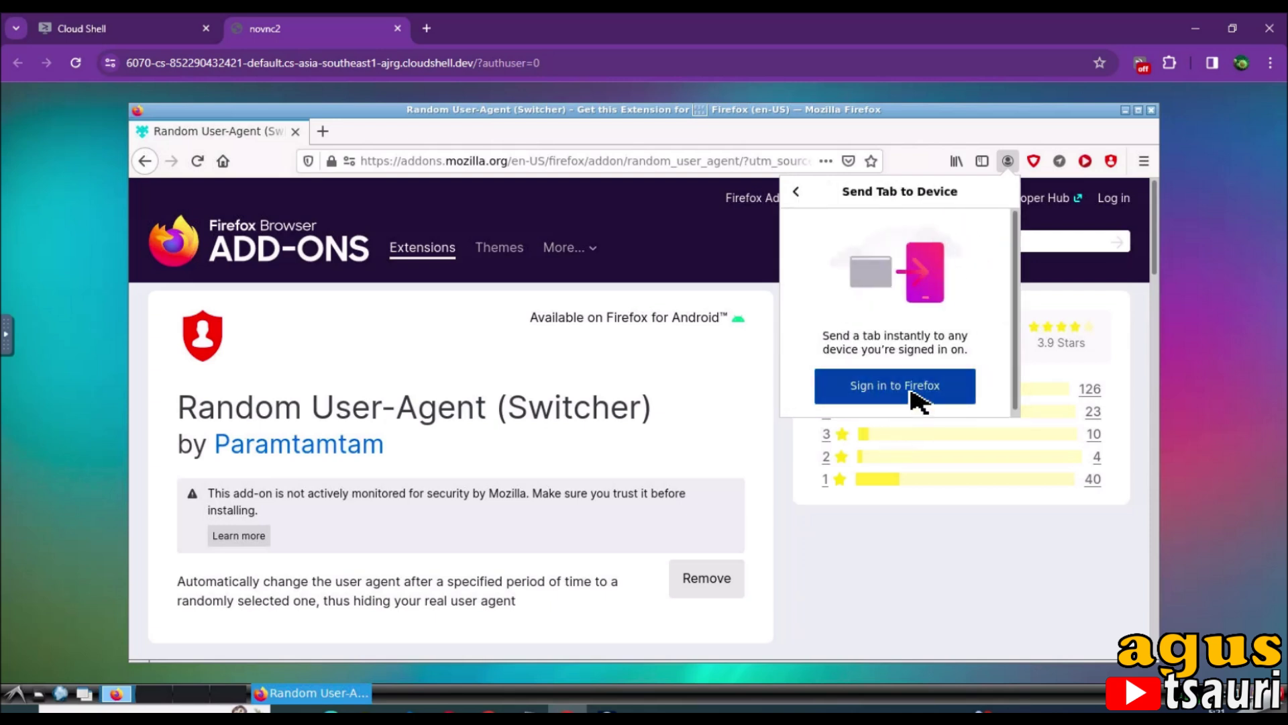
click(796, 191)
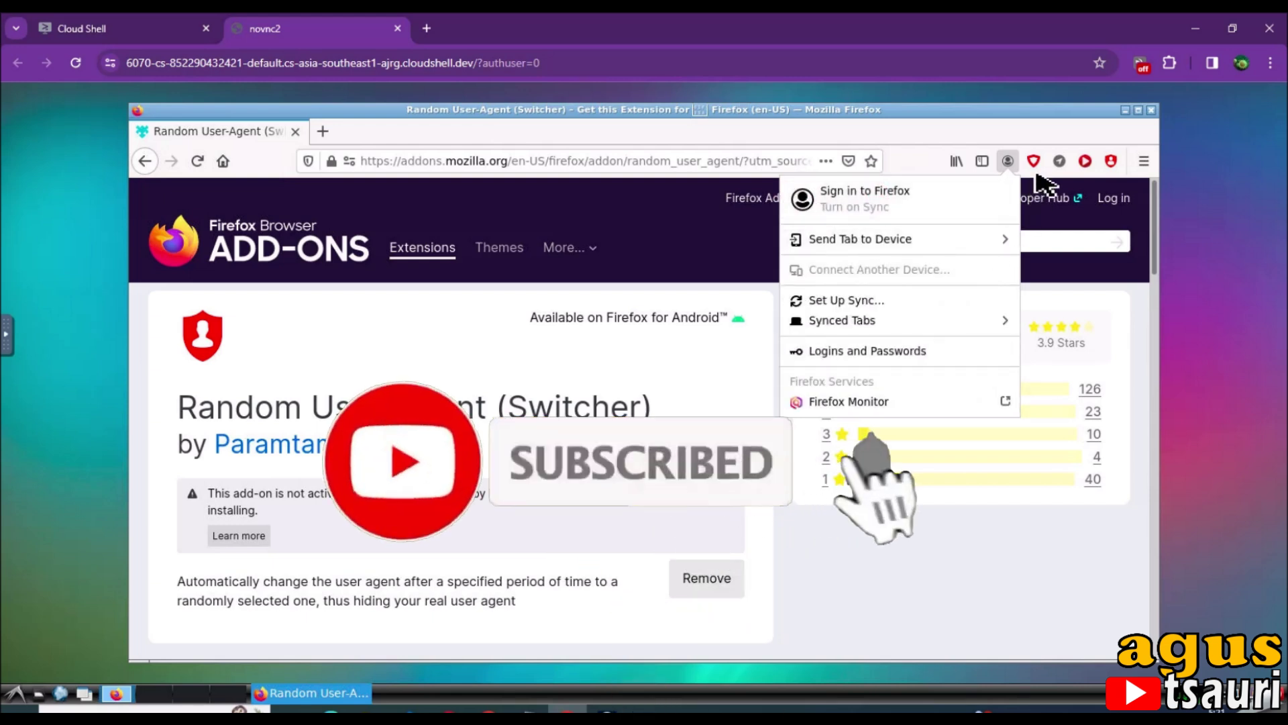
click(1034, 162)
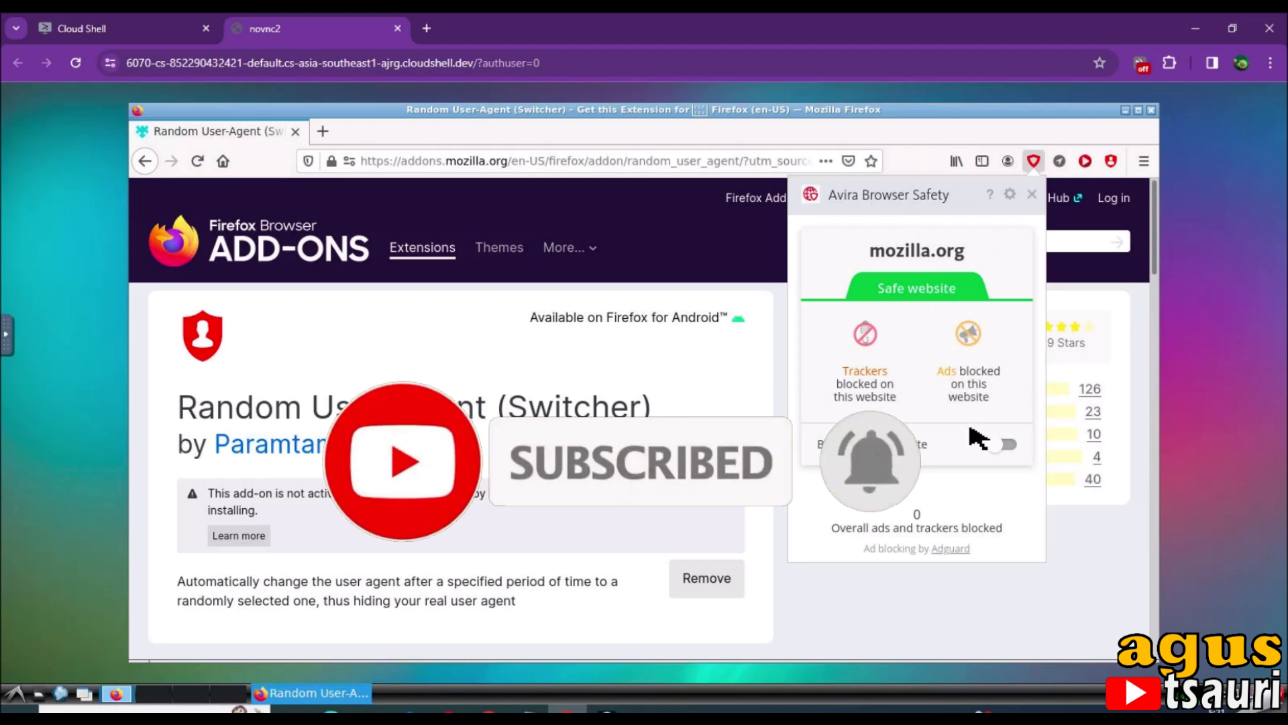
Toggle Avira's blocking on mozilla.org and enable blocking of ads, web tracking and social media tracking.
click(1005, 444)
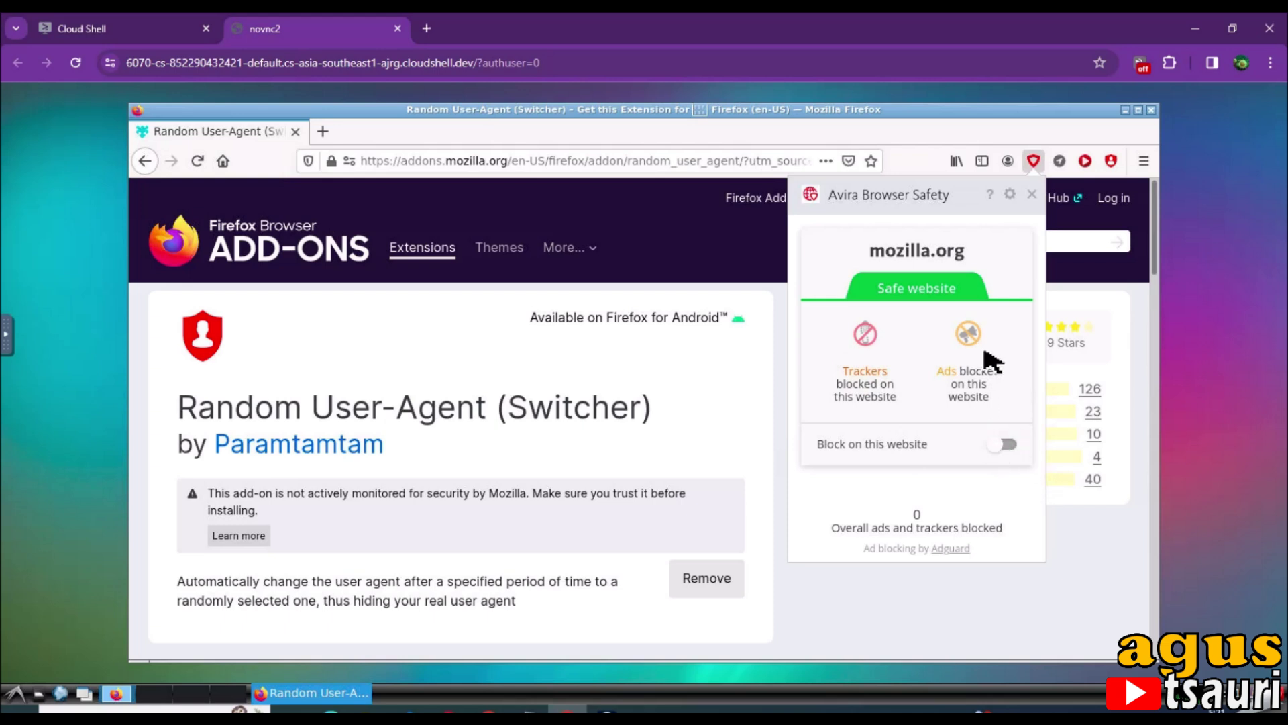
click(1013, 195)
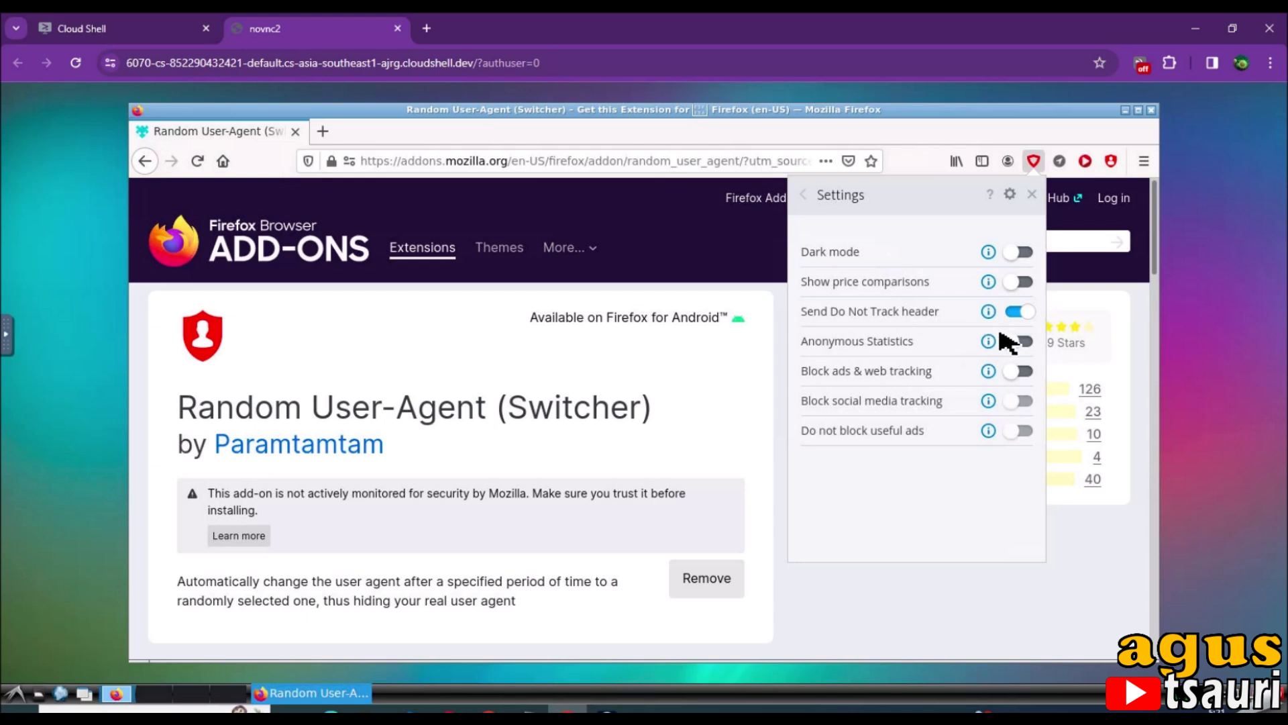
click(1018, 374)
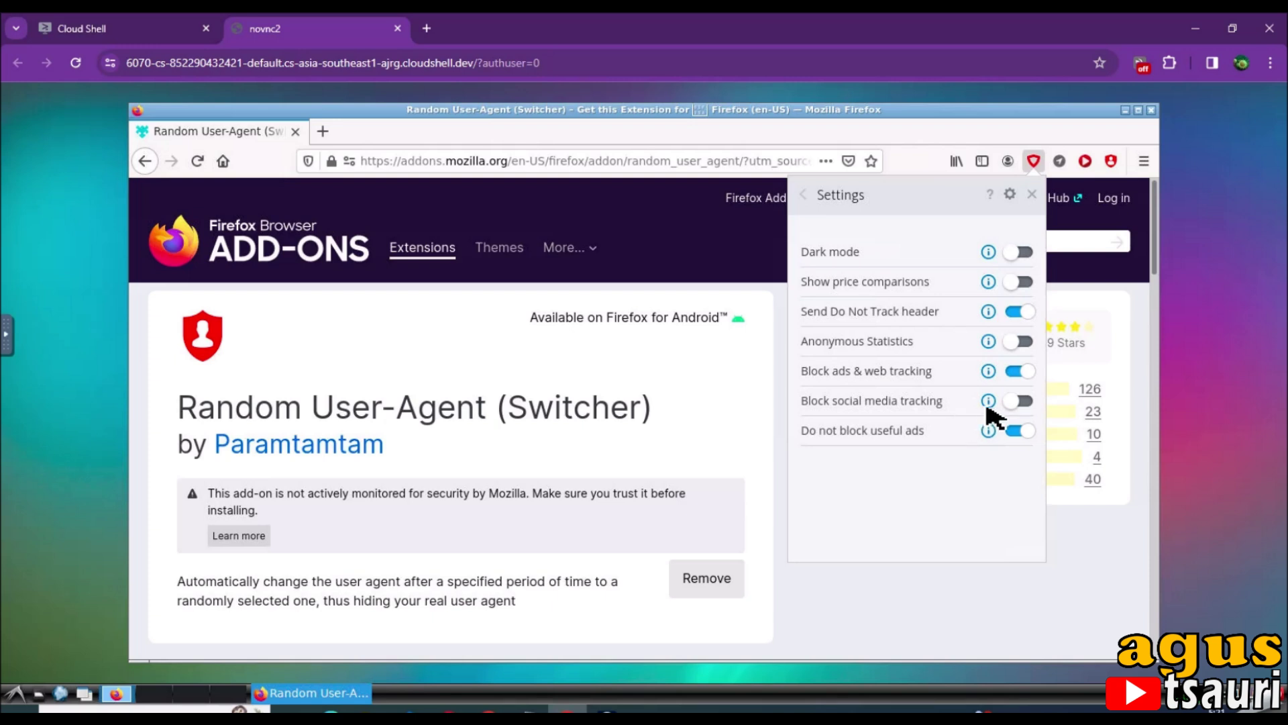
click(1017, 403)
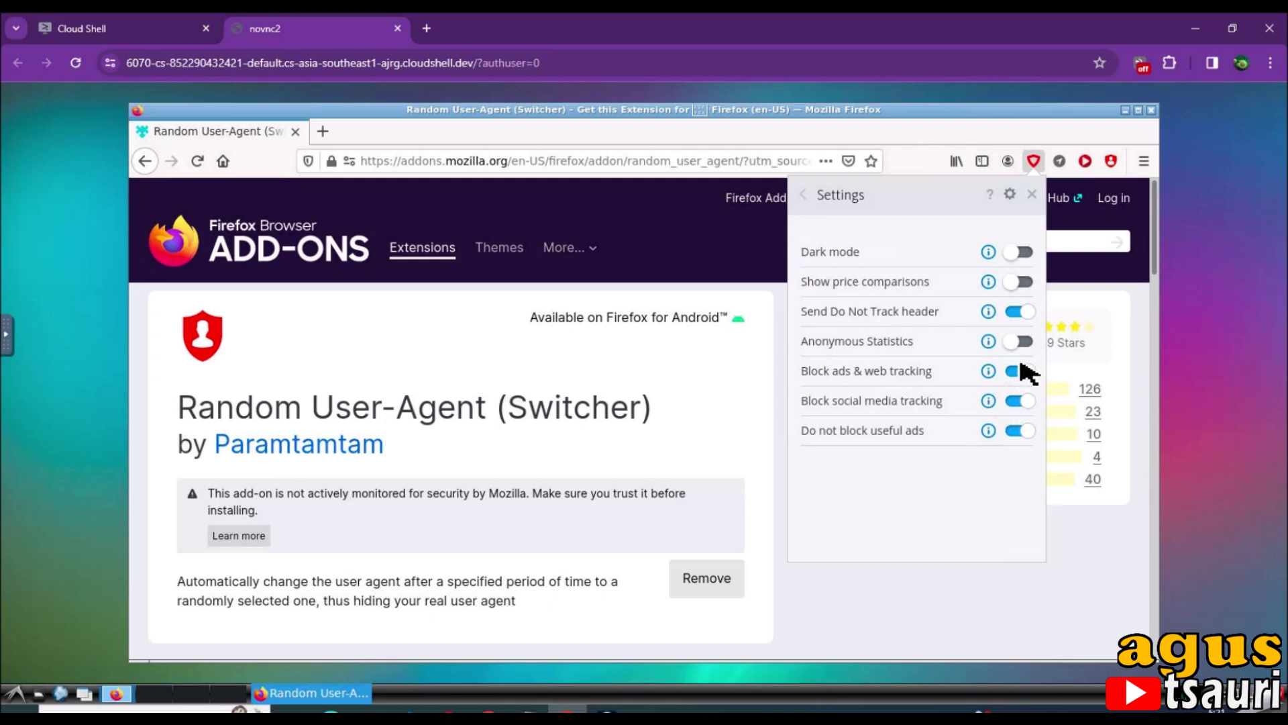
click(1061, 165)
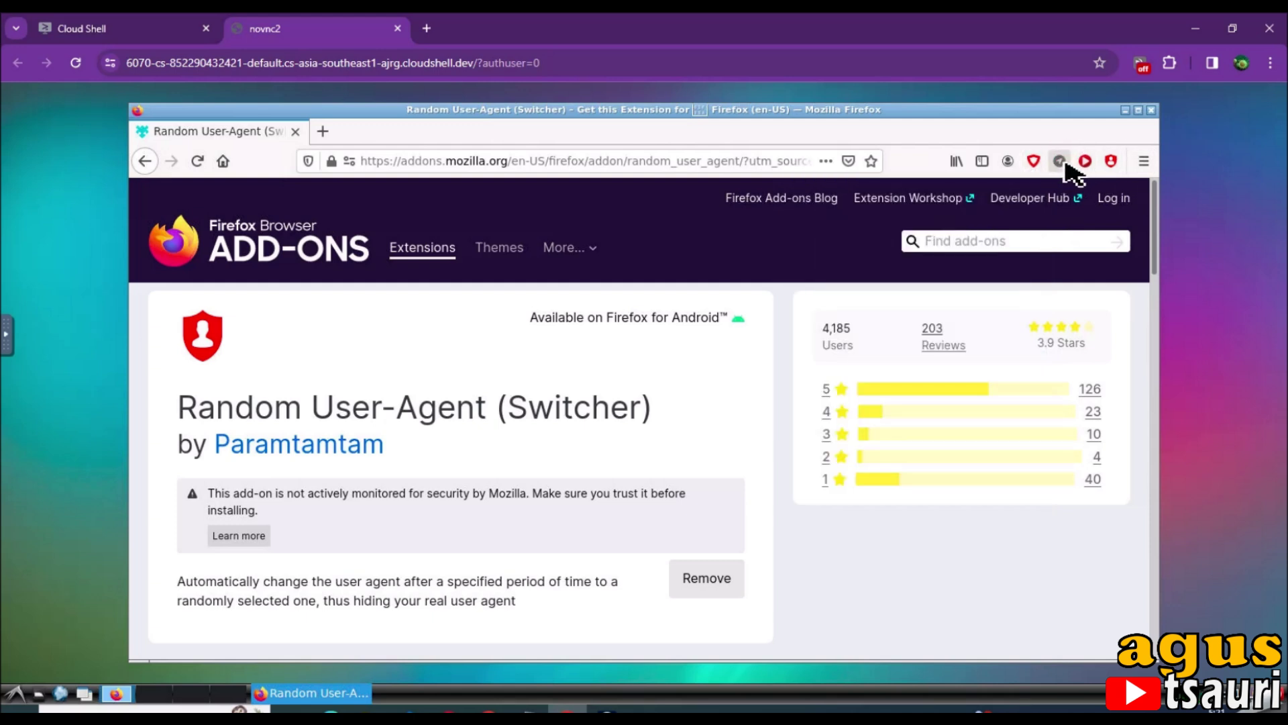
Launch the Spoof Geolocation test page and close the Random User-Agent and extra geolocation tabs.
click(1060, 162)
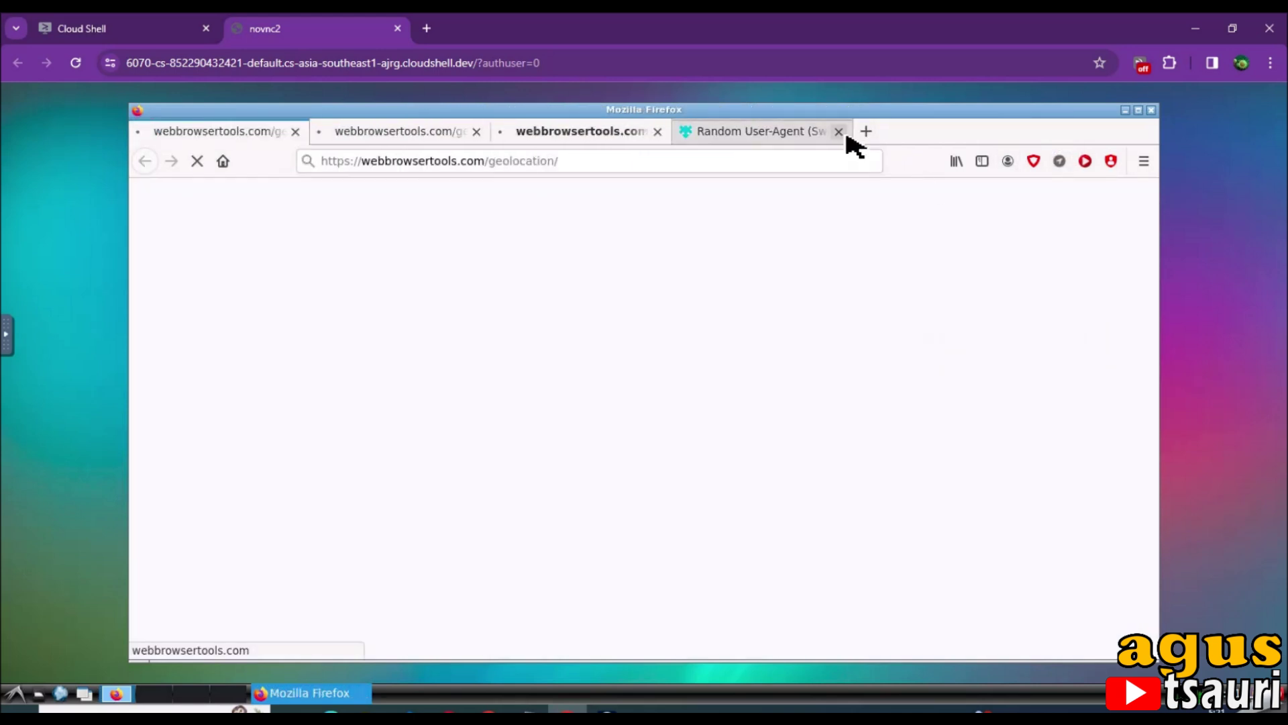
click(839, 131)
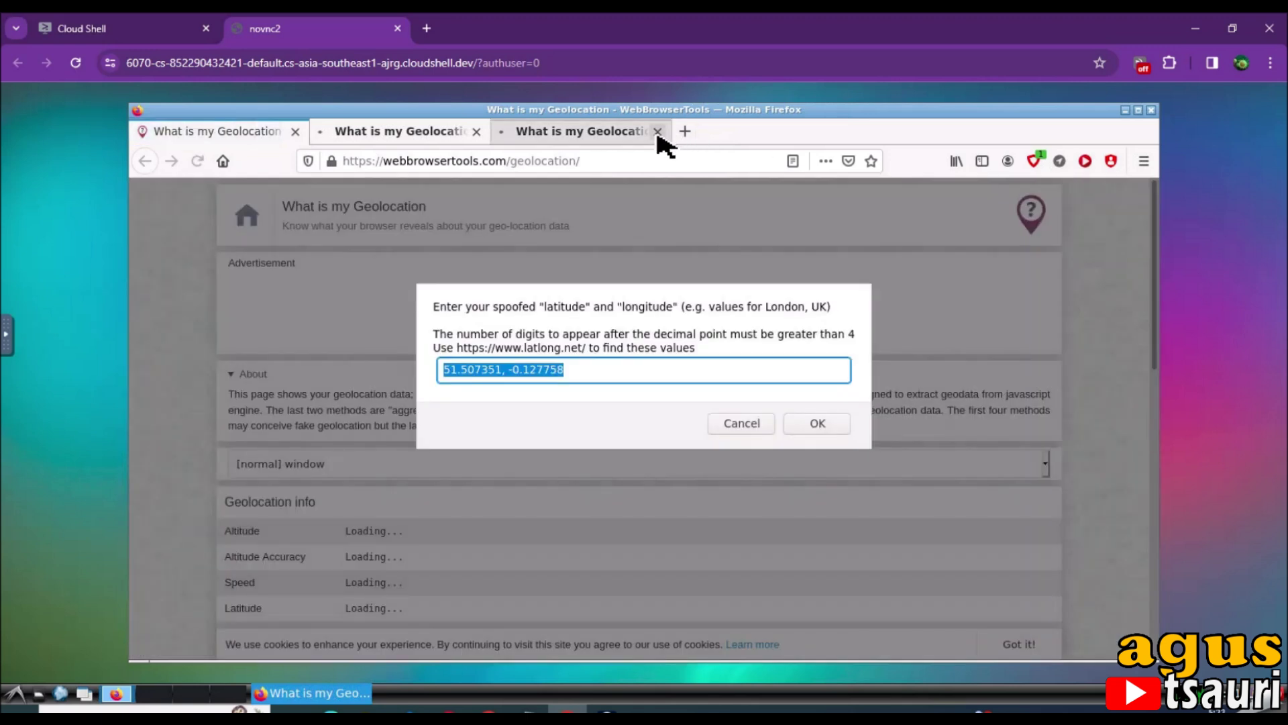
click(658, 132)
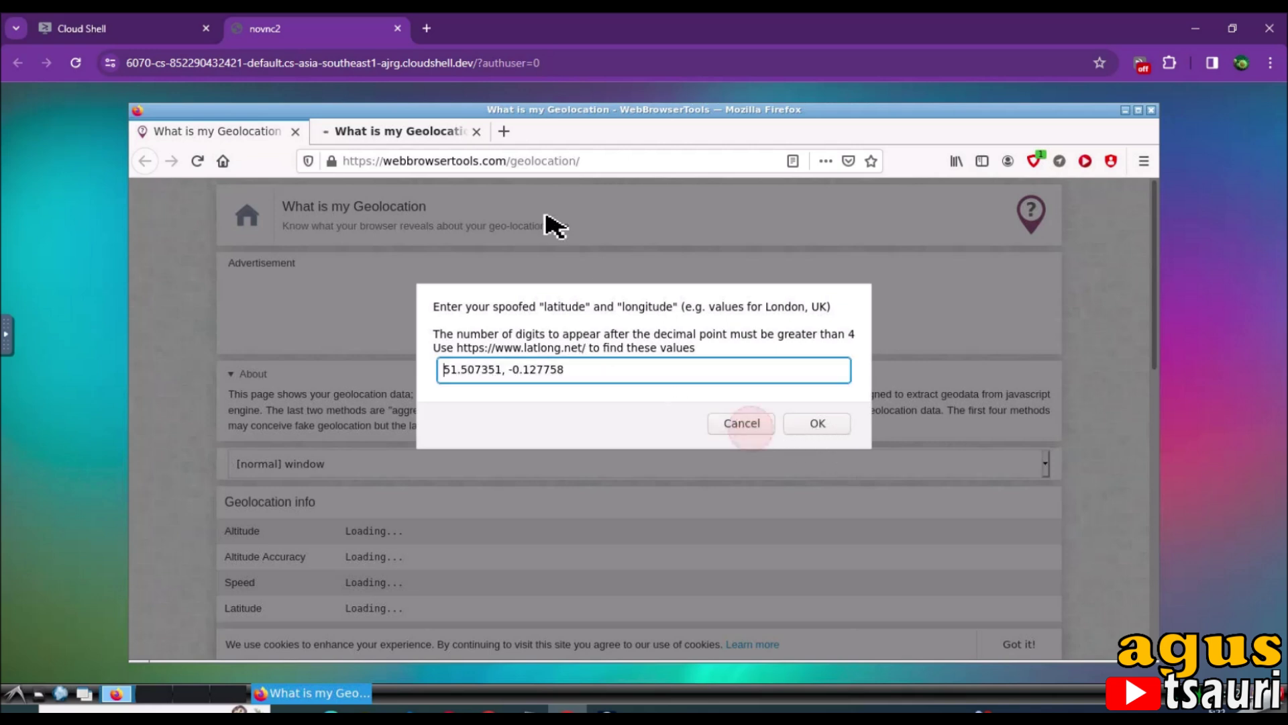
click(475, 131)
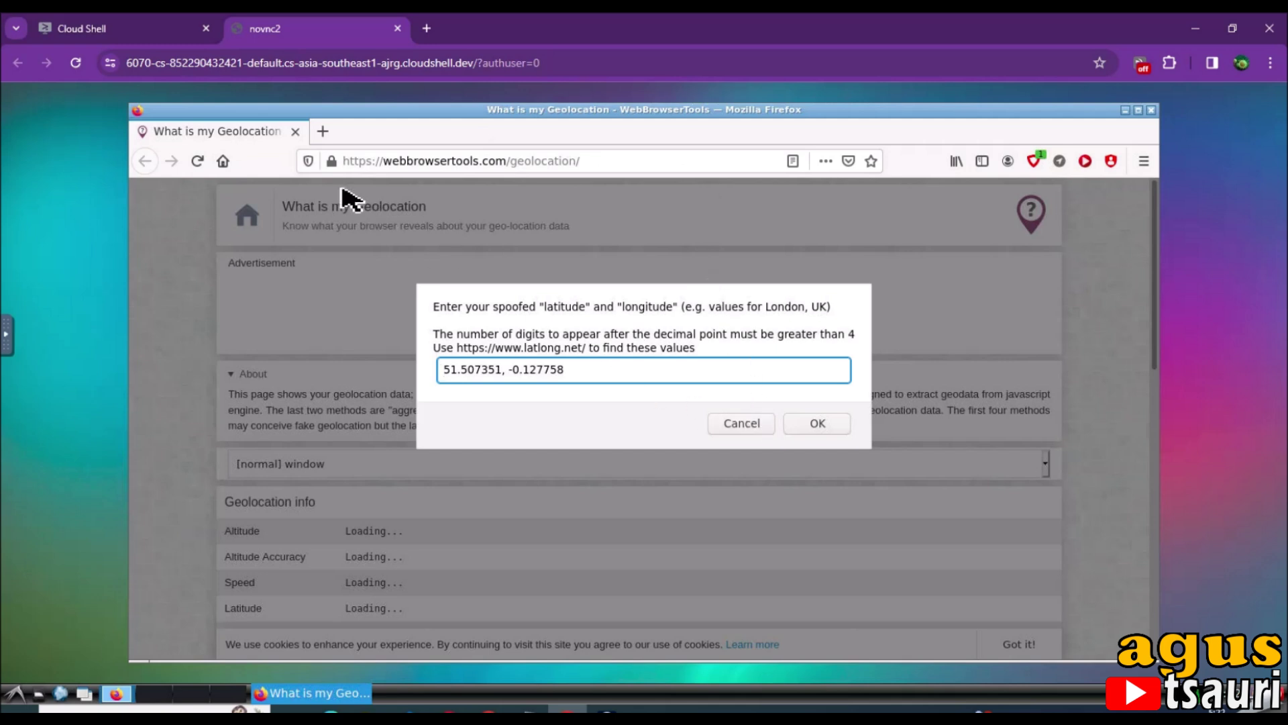
Accept the spoofed coordinates 51.507351, -0.127758 and close the duplicate geolocation tab.
click(1061, 163)
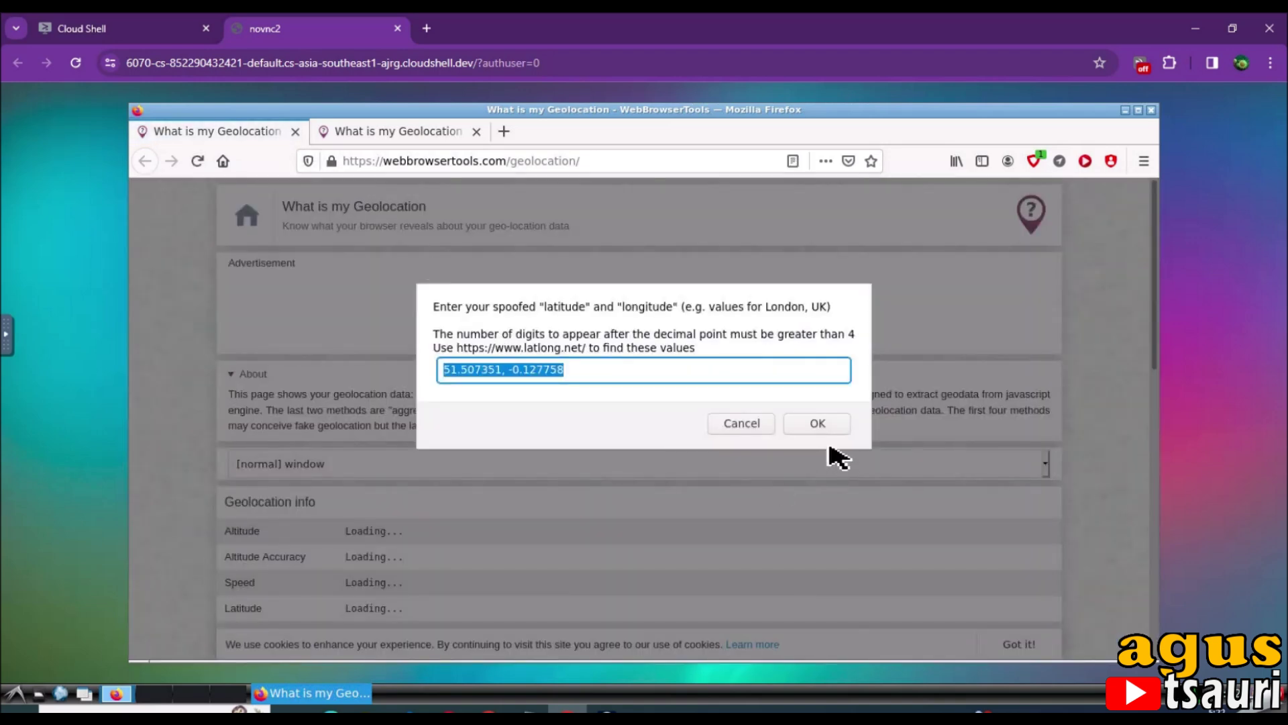
click(825, 425)
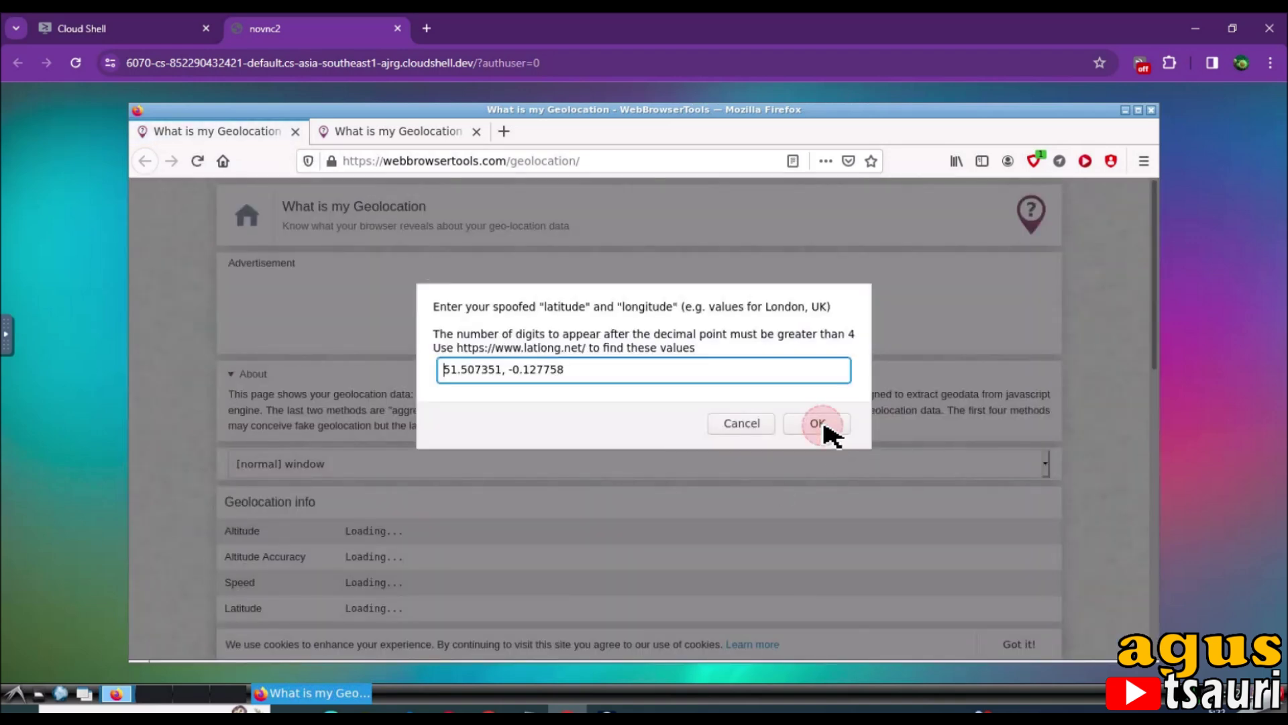
click(814, 424)
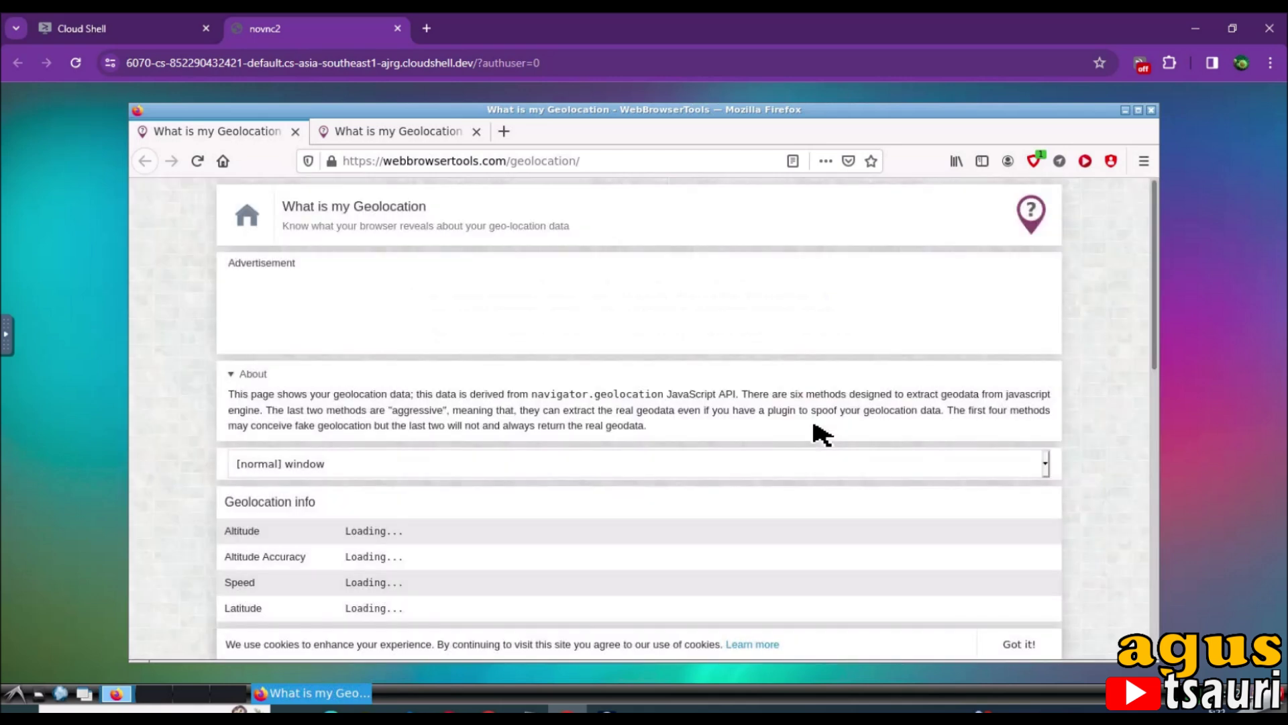
click(477, 131)
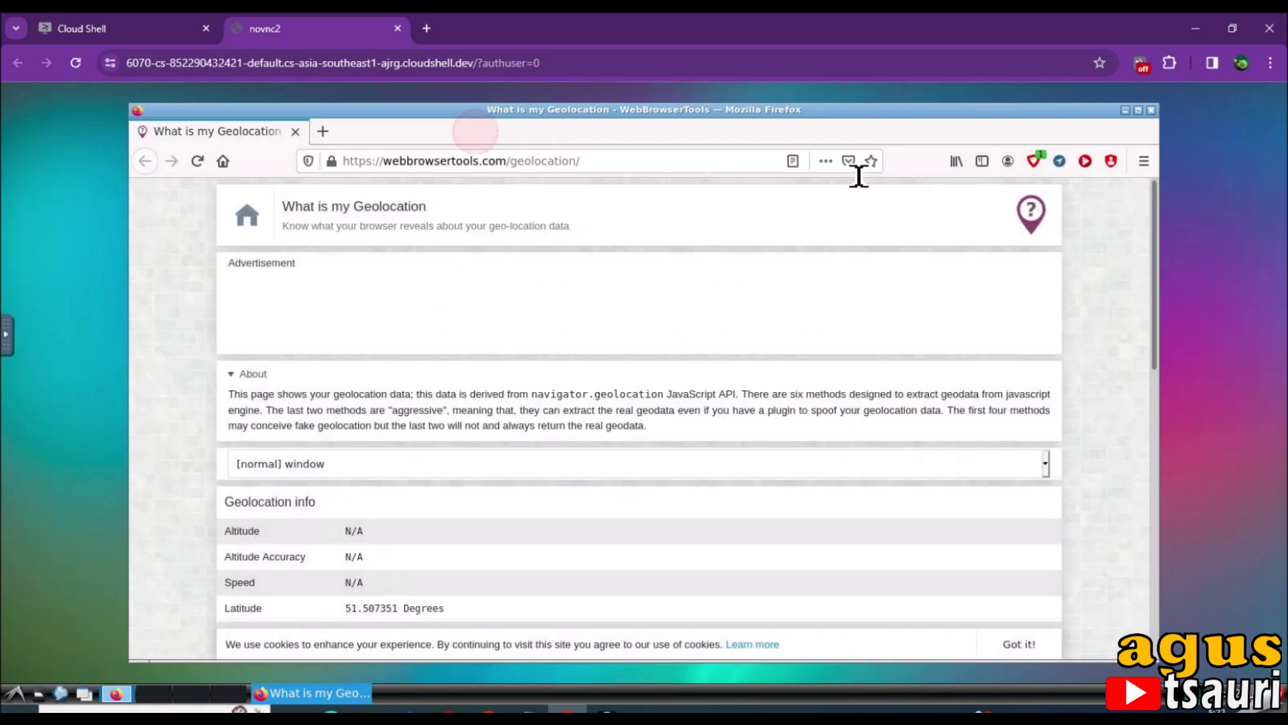
Open Improve YouTube's General settings and scroll through its home page and search options.
click(1087, 161)
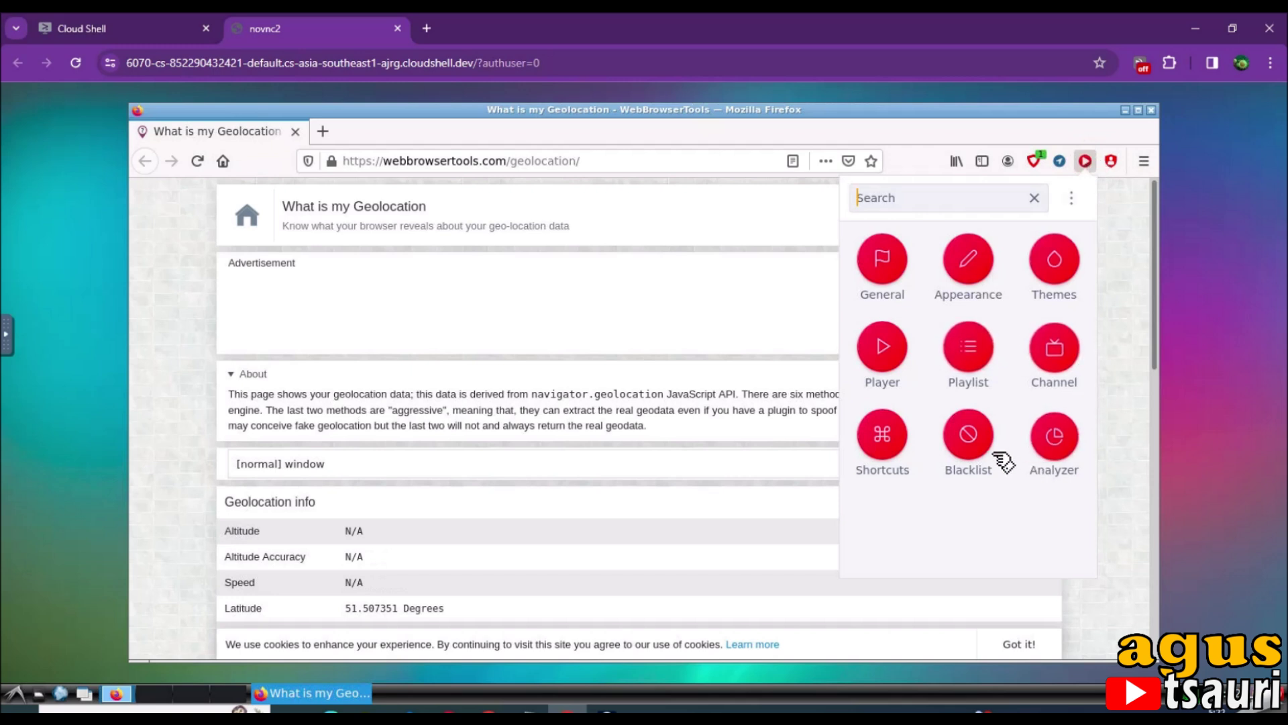
click(902, 290)
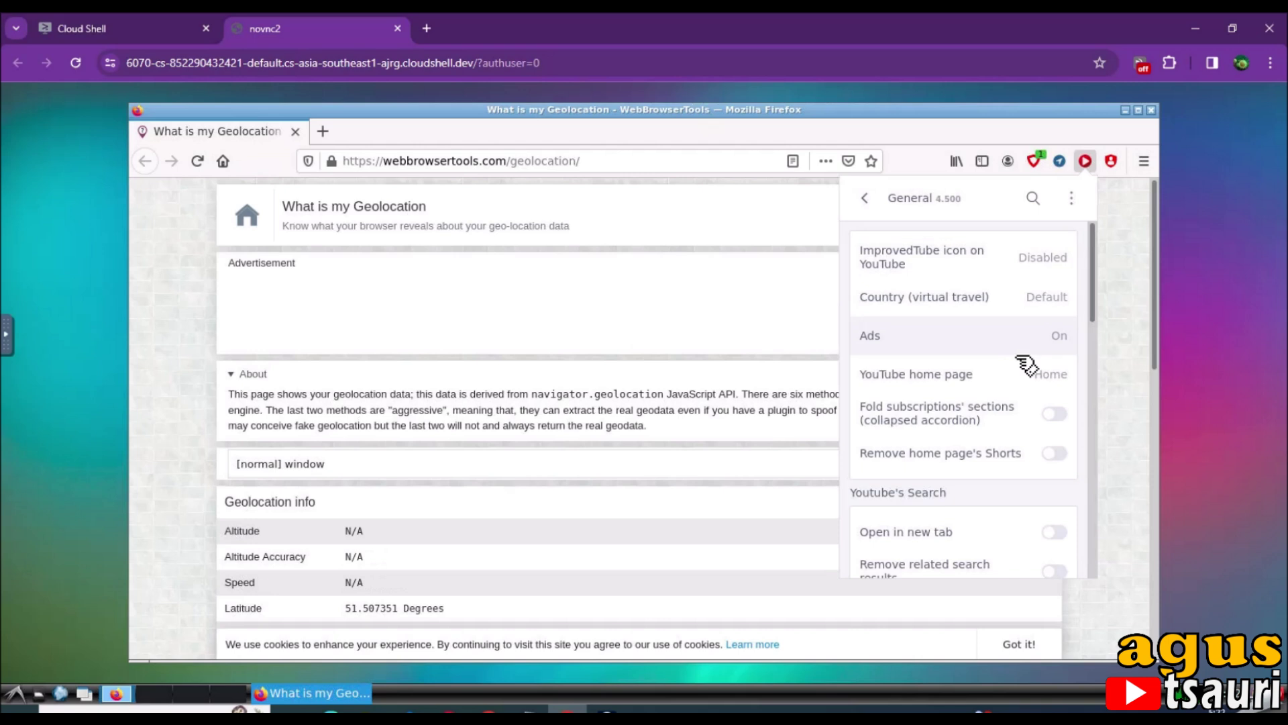
scroll(1020, 360, down, 1)
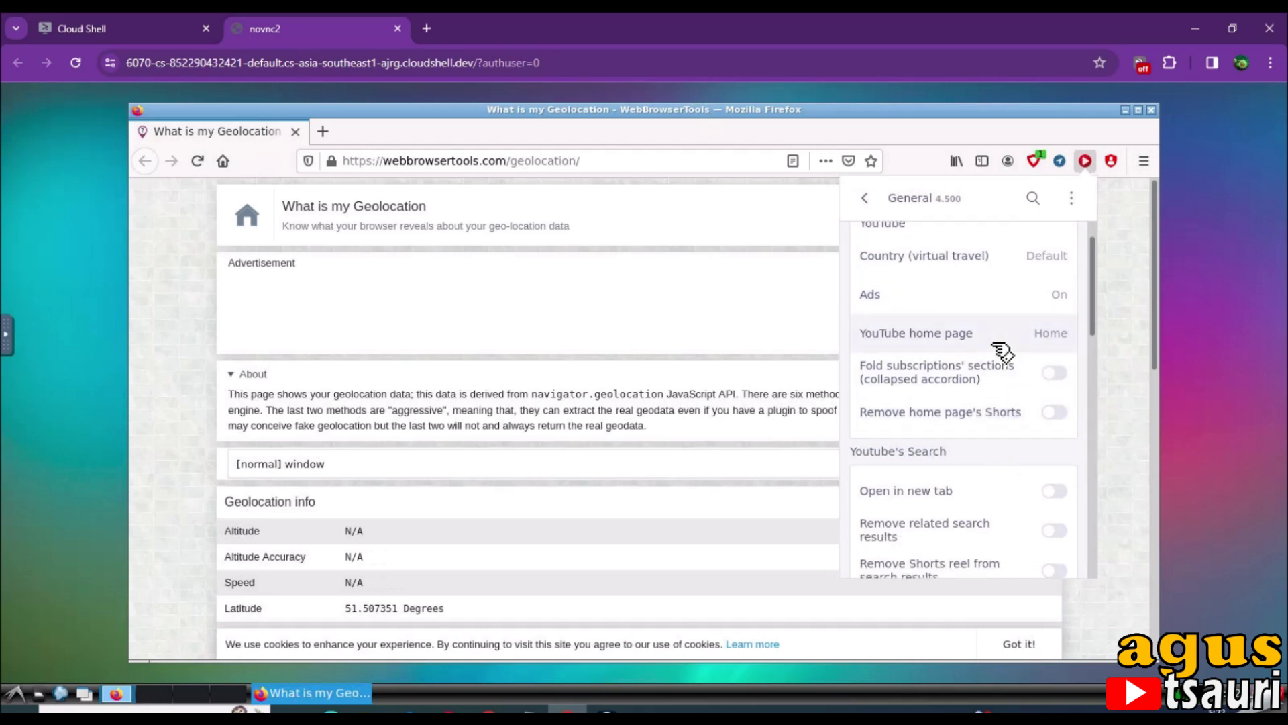
scroll(1006, 455, down, 1)
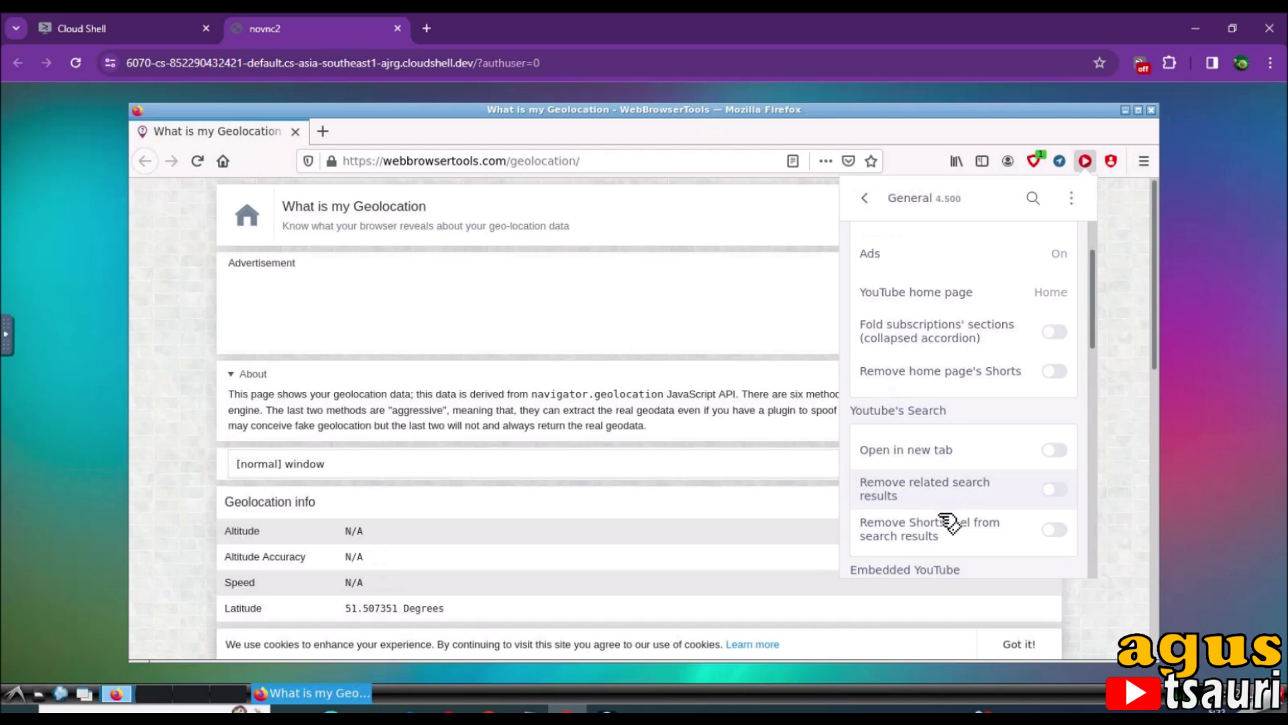
scroll(968, 540, down, 1)
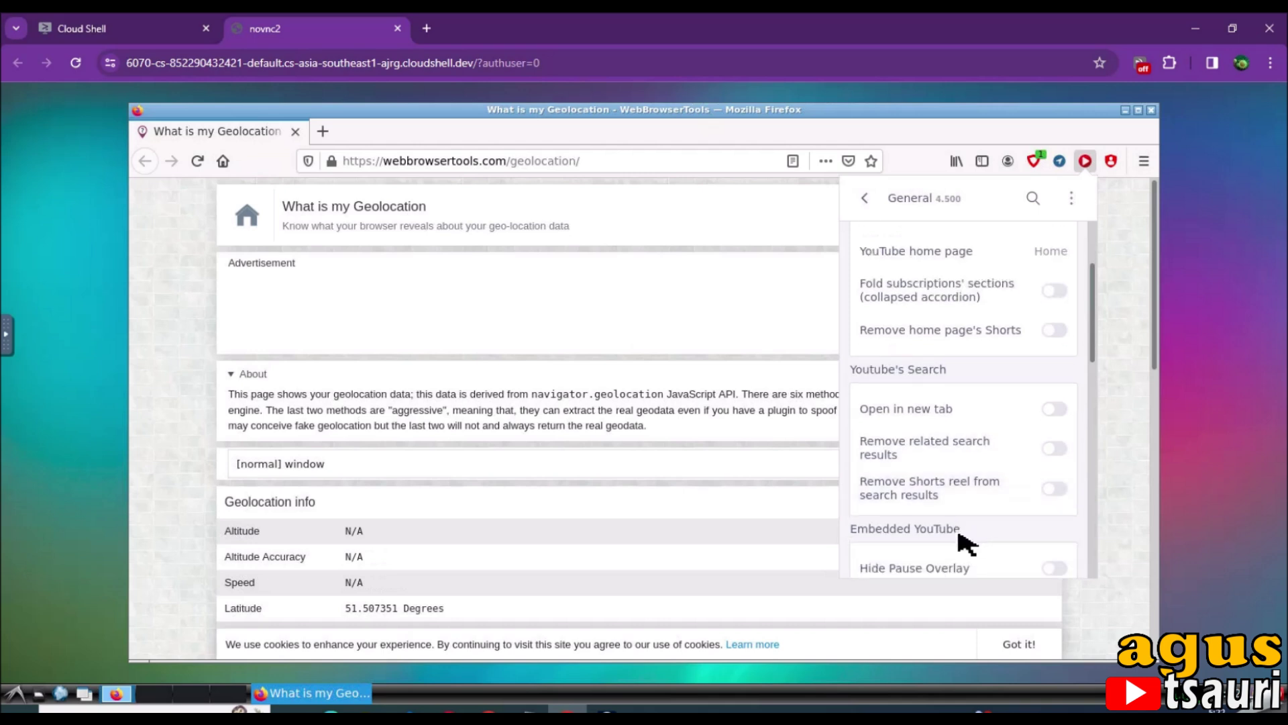